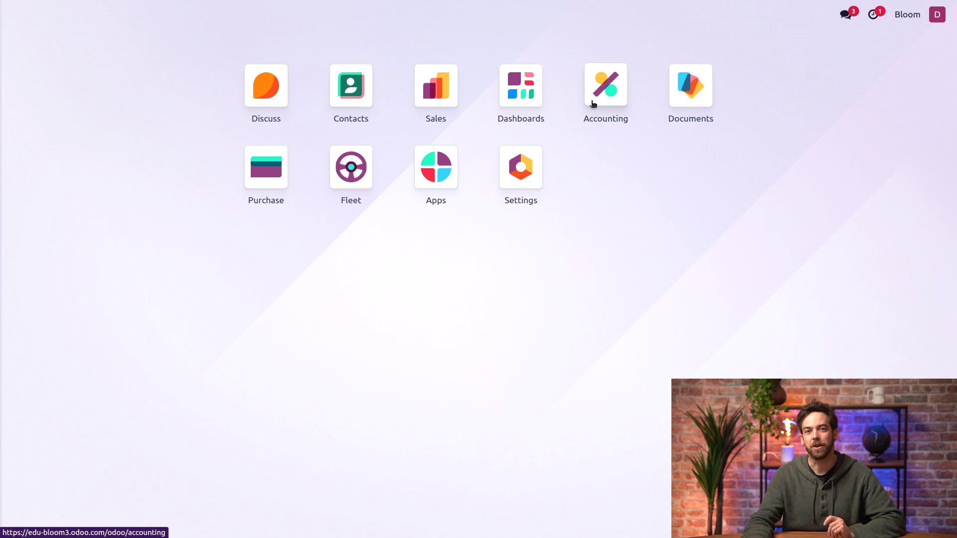
Open the Accounting app and show its Reporting menu of statement and audit reports.
{"action": "left_click", "coordinate": [593, 103]}
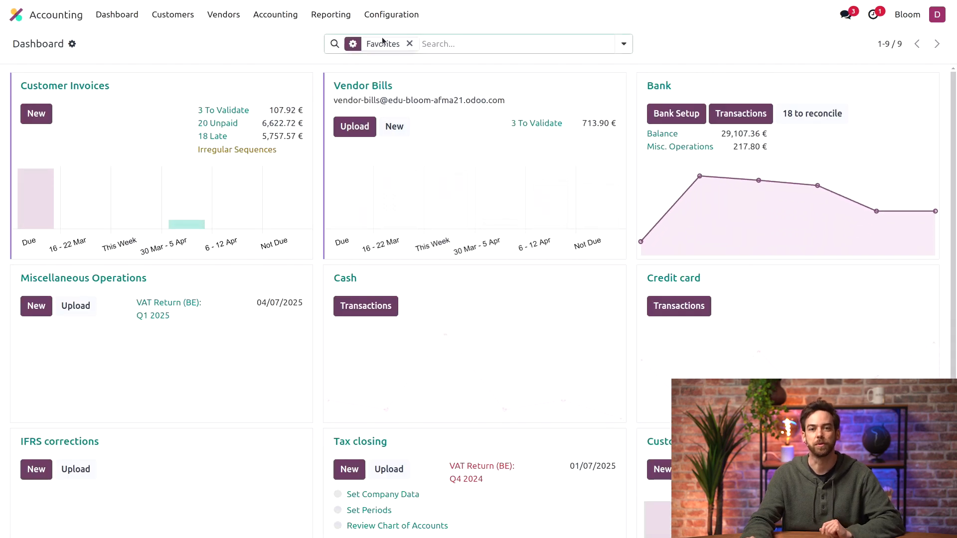
{"action": "left_click", "coordinate": [348, 15]}
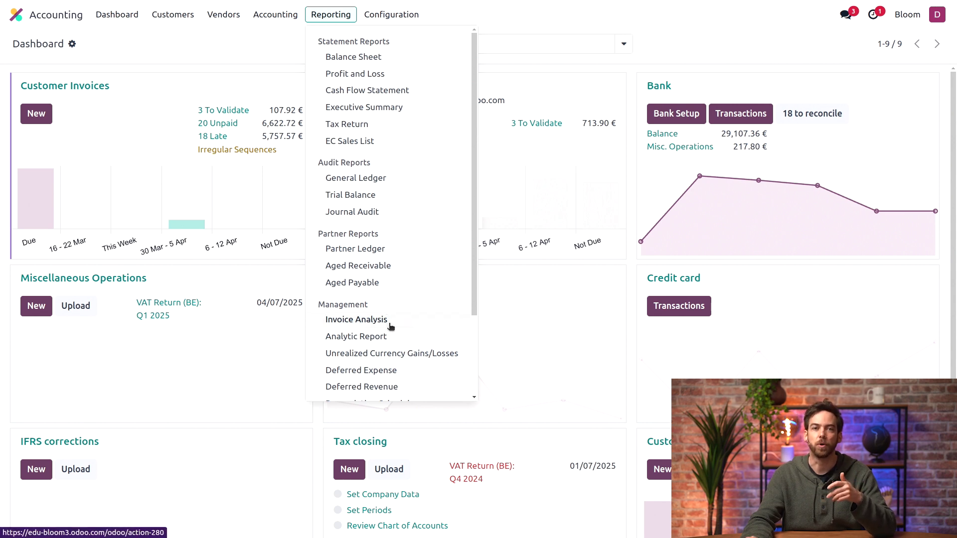
Open the Balance Sheet report and scroll through its contents.
{"action": "left_click", "coordinate": [371, 57]}
{"action": "scroll", "coordinate": [297, 162], "scroll_direction": "down", "scroll_amount": 2}
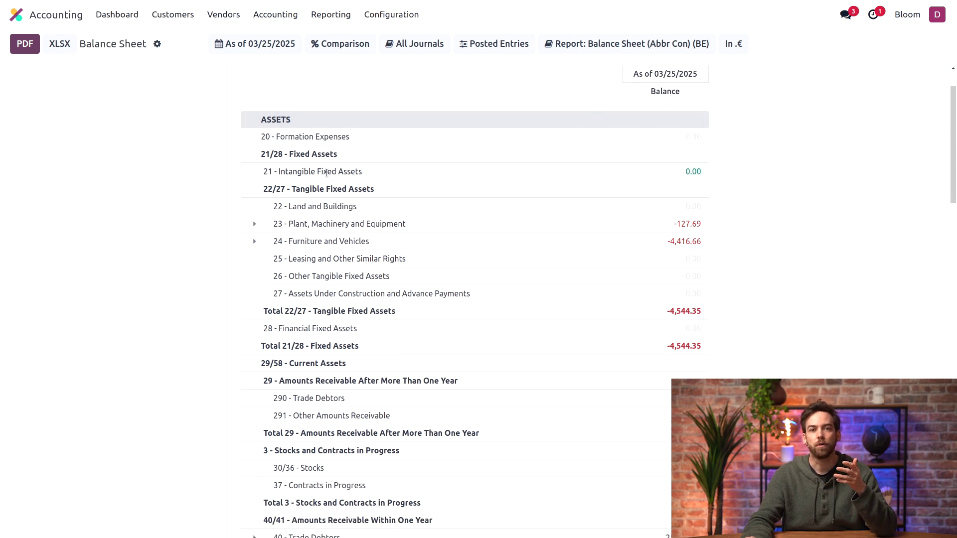
{"action": "scroll", "coordinate": [376, 482], "scroll_direction": "down", "scroll_amount": 3}
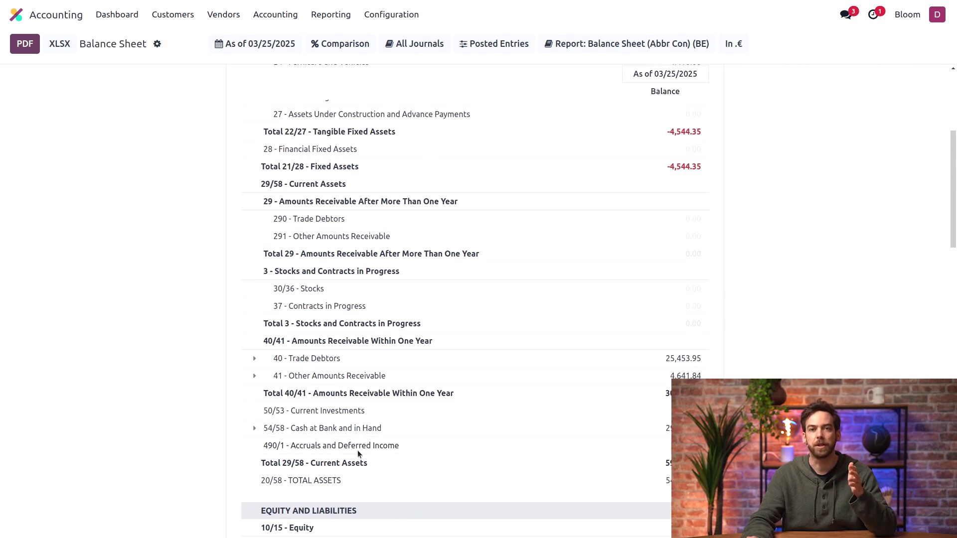
{"action": "scroll", "coordinate": [376, 337], "scroll_direction": "up", "scroll_amount": 5}
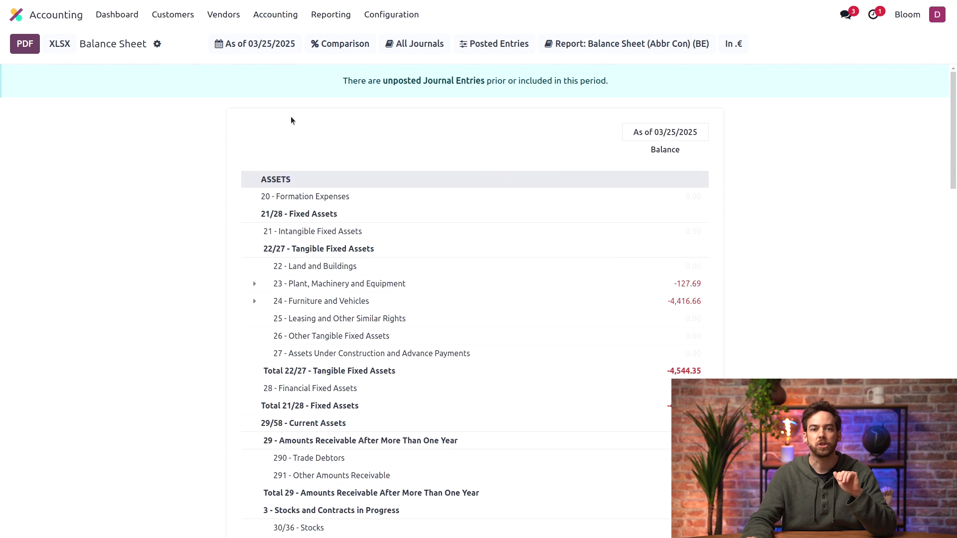
Date the Balance Sheet at end of year, then set it back to today, 03/25/2025.
{"action": "left_click", "coordinate": [263, 48]}
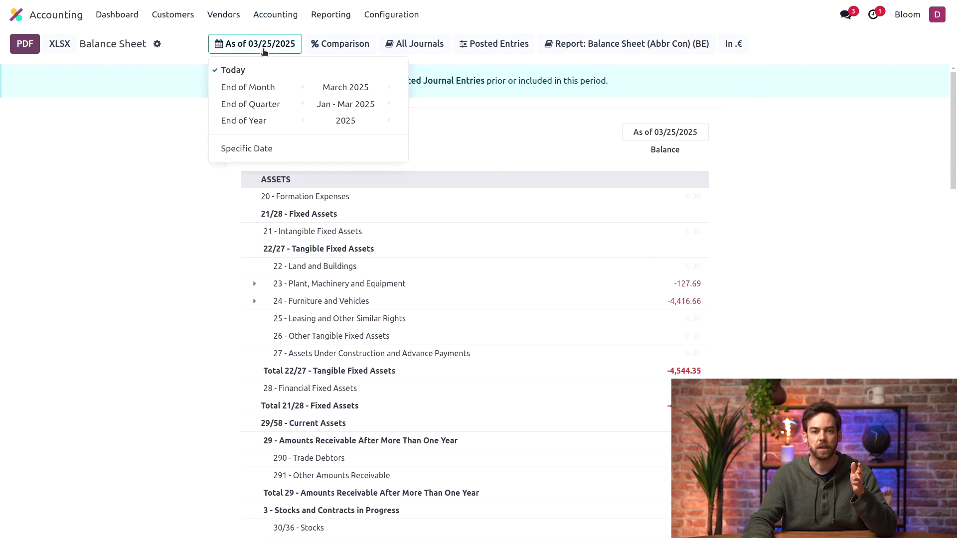
{"action": "left_click", "coordinate": [262, 121]}
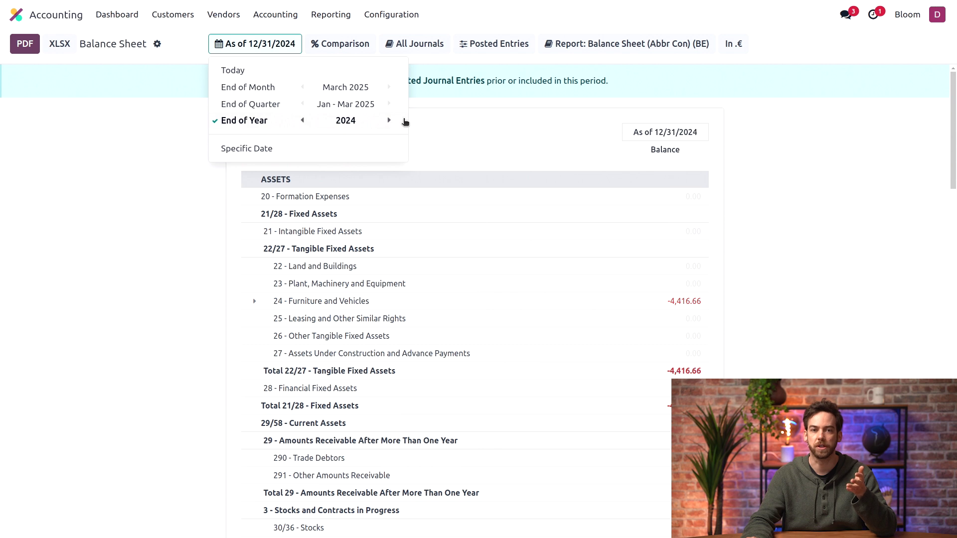
{"action": "left_click", "coordinate": [252, 73]}
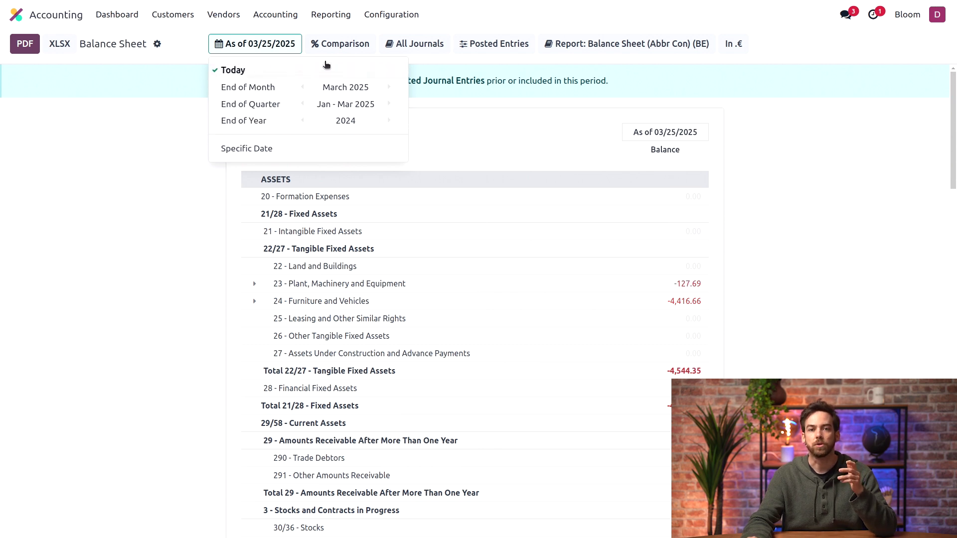
Compare against the same period last year and limit the report to the Customer Invoices journal.
{"action": "left_click", "coordinate": [331, 44]}
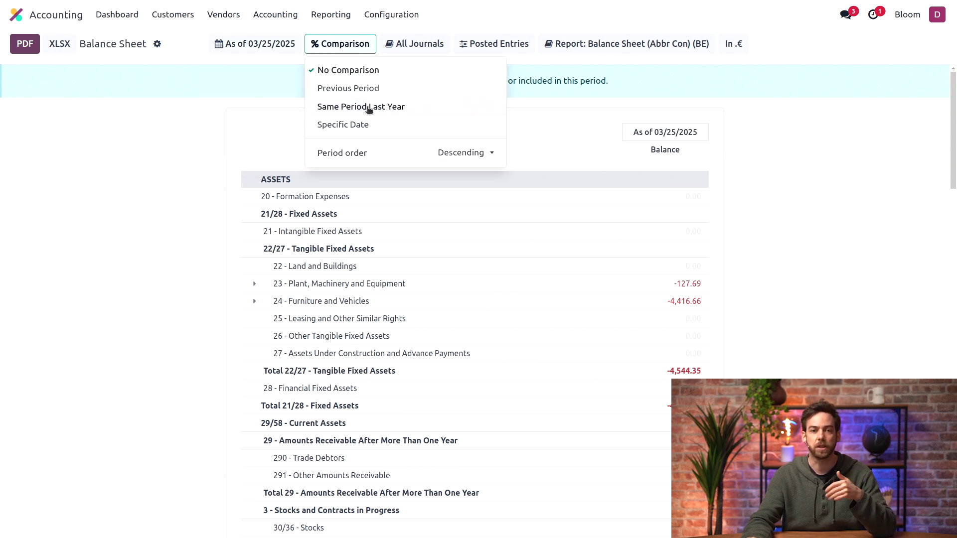
{"action": "left_click", "coordinate": [369, 108]}
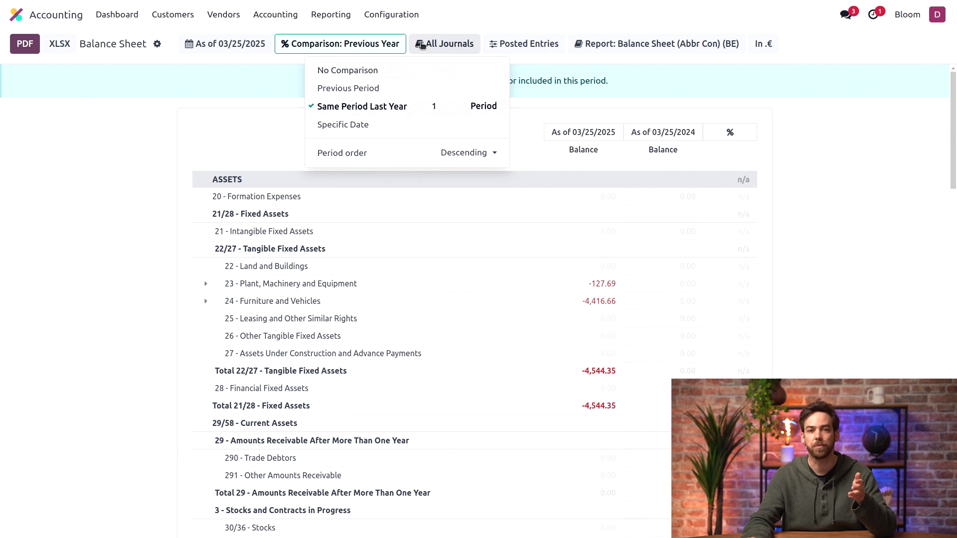
{"action": "left_click", "coordinate": [443, 45]}
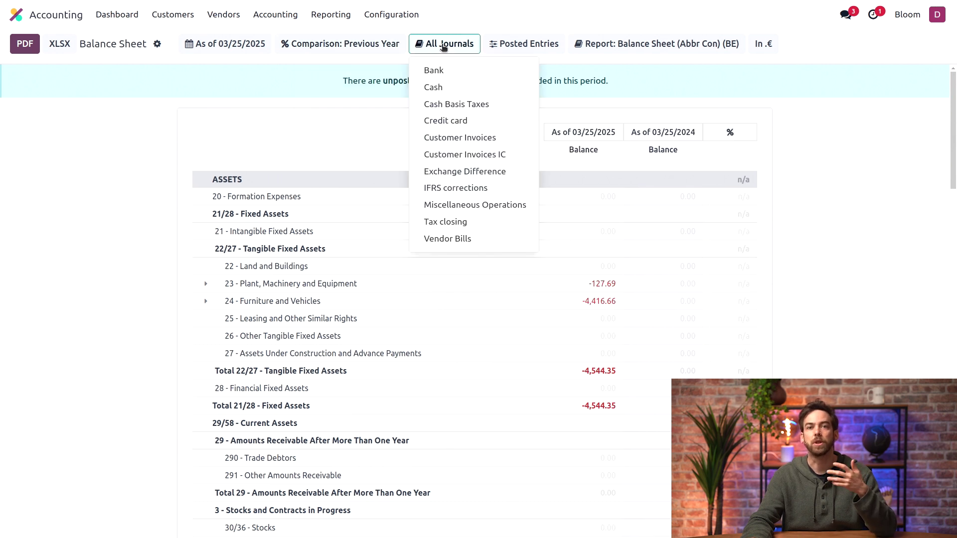
{"action": "left_click", "coordinate": [489, 140]}
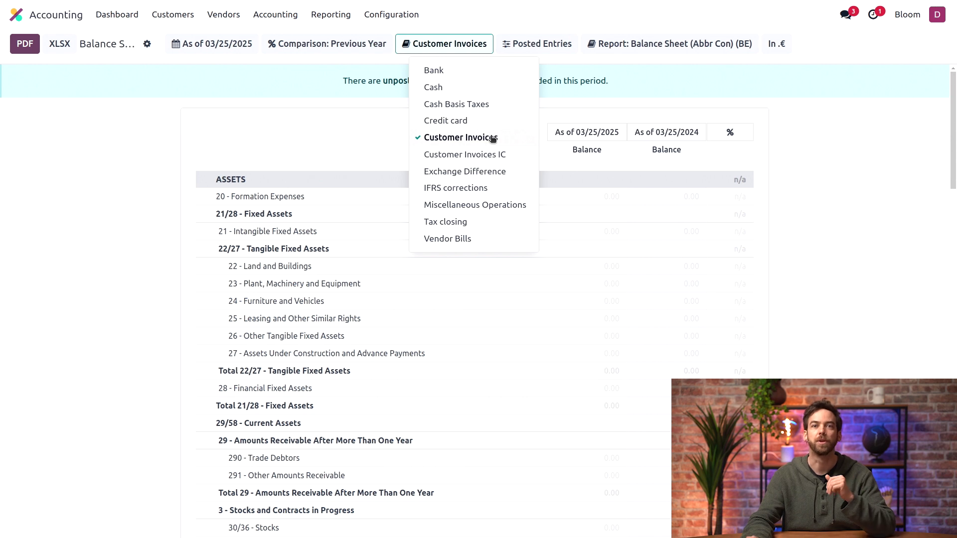
{"action": "left_click", "coordinate": [541, 45]}
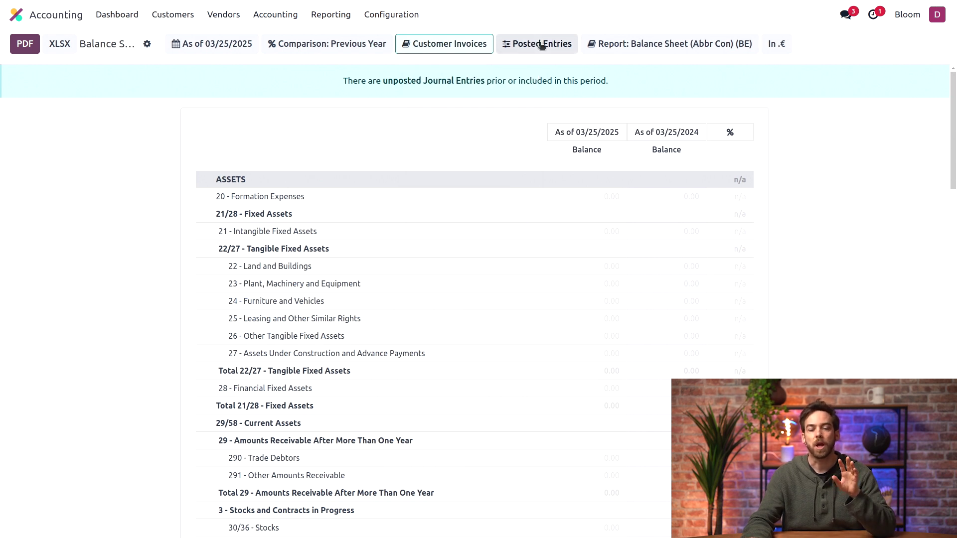
Include draft entries and hide lines with zero balances.
{"action": "left_click", "coordinate": [541, 45]}
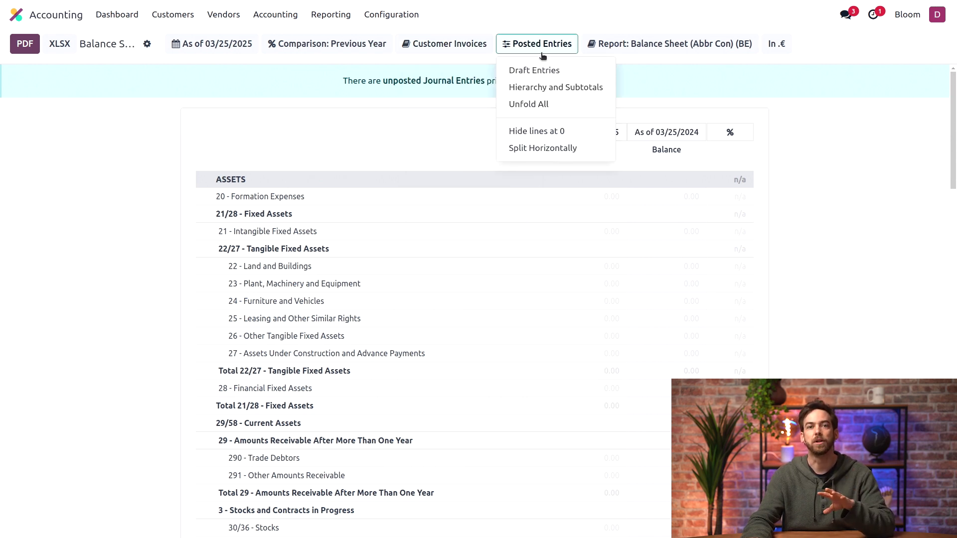
{"action": "left_click", "coordinate": [553, 72]}
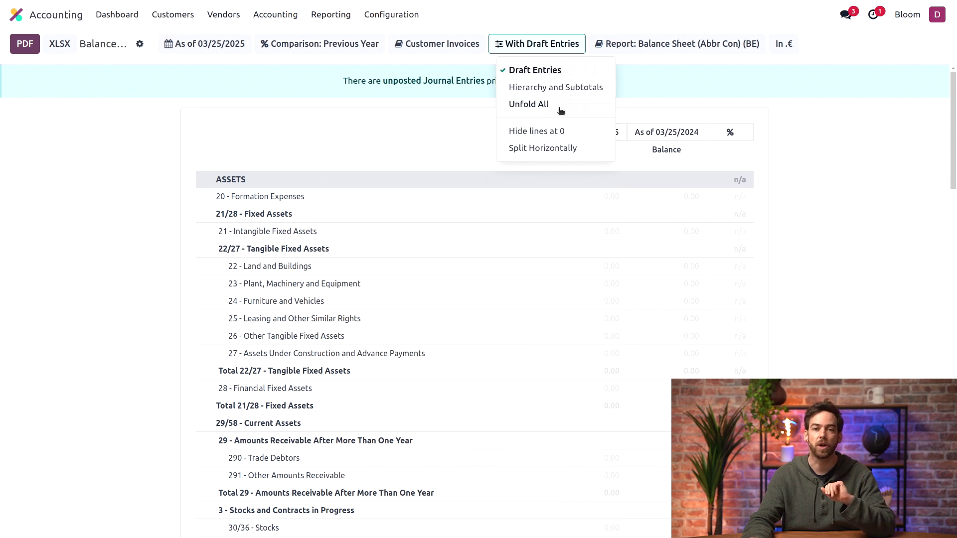
{"action": "left_click", "coordinate": [570, 132]}
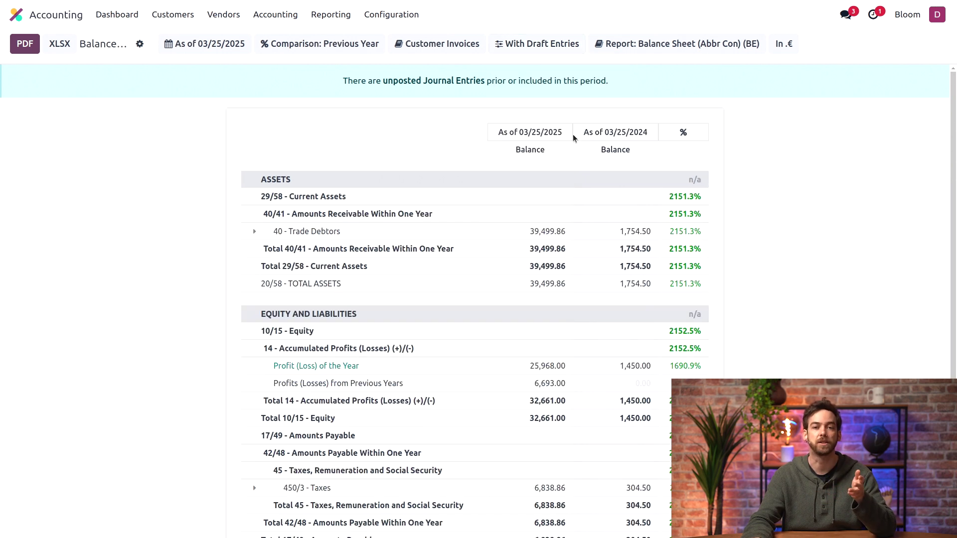
Split the Balance Sheet horizontally and switch from the Belgian abbreviated variant to the generic Balance Sheet.
{"action": "left_click", "coordinate": [558, 48]}
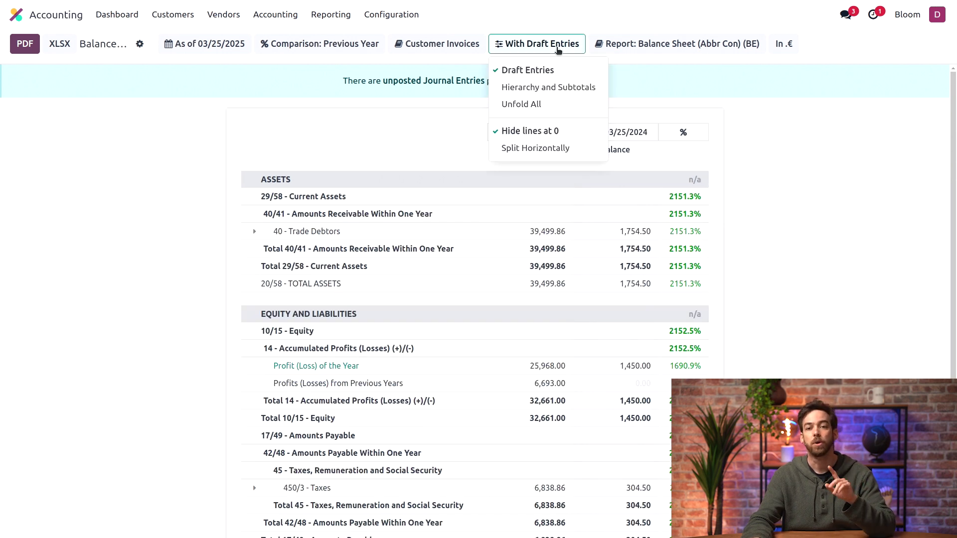
{"action": "left_click", "coordinate": [561, 149]}
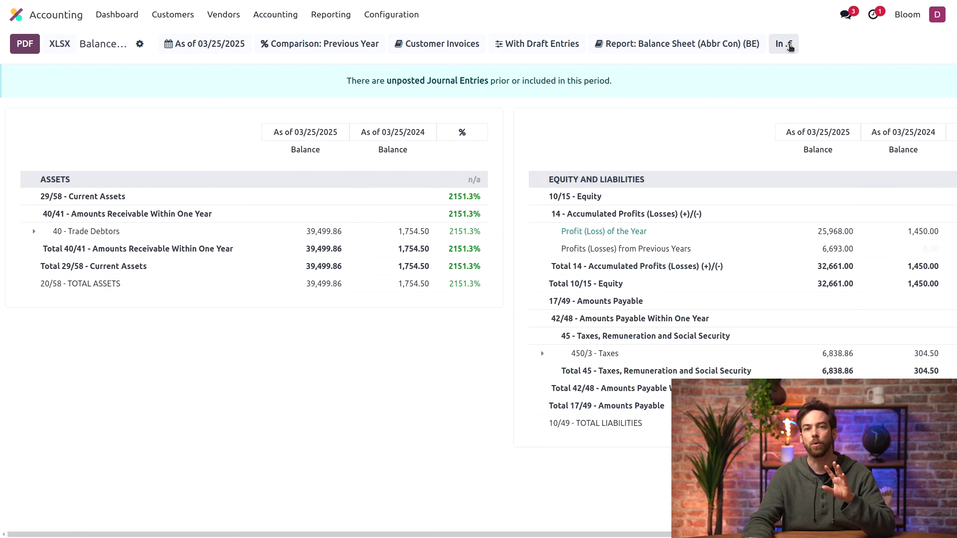
{"action": "left_click", "coordinate": [789, 45]}
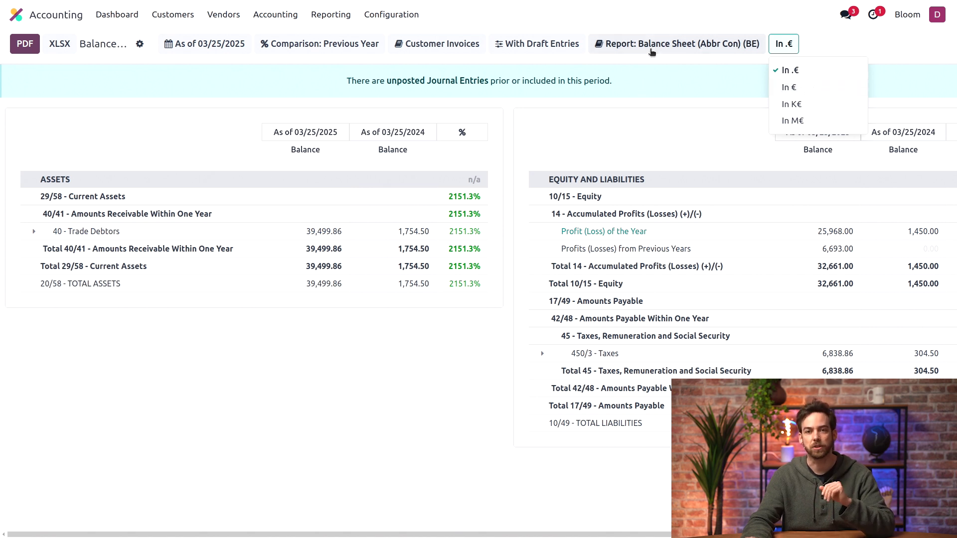
{"action": "left_click", "coordinate": [670, 45]}
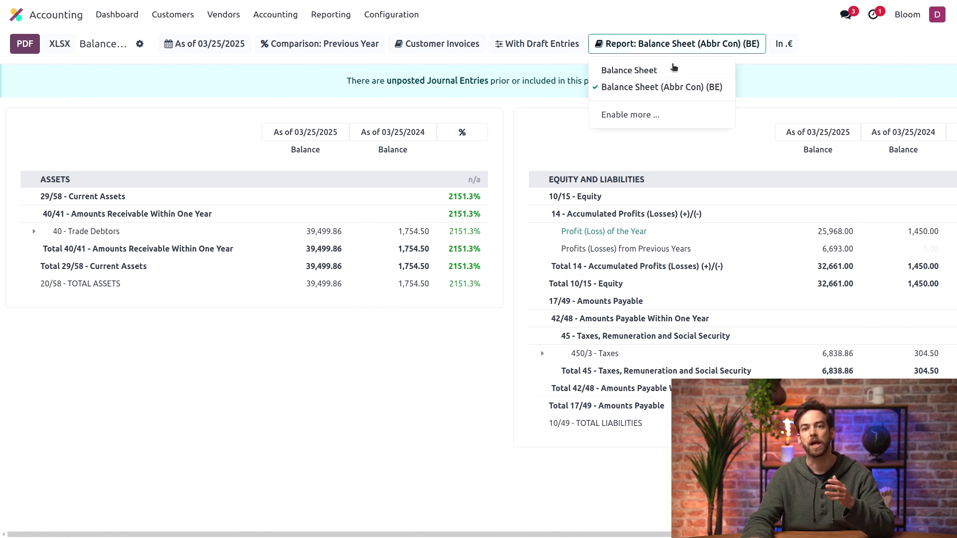
{"action": "left_click", "coordinate": [668, 74]}
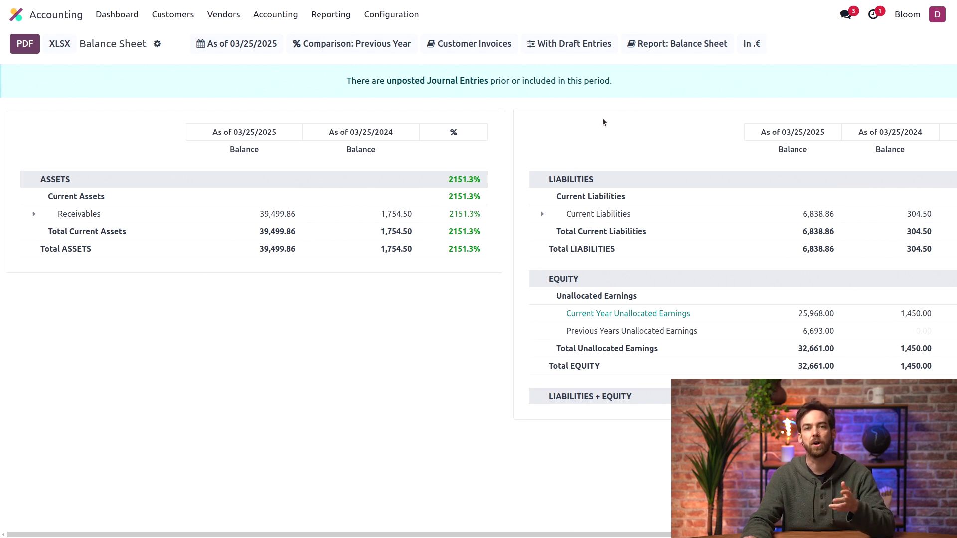
Unfold Current Liabilities to reveal 451000 VAT Payable, then drill into Current Year Unallocated Earnings' Profit and Loss.
{"action": "left_click", "coordinate": [541, 215]}
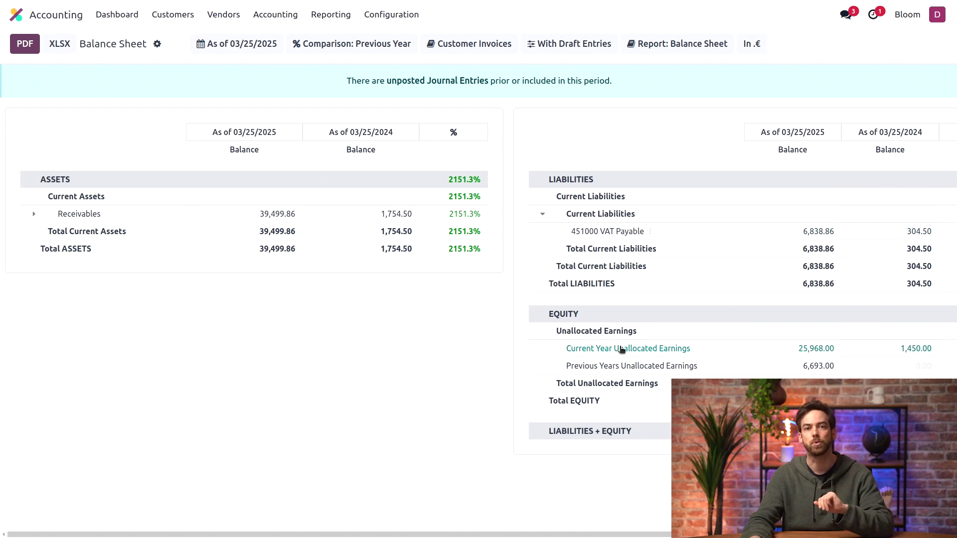
{"action": "left_click", "coordinate": [621, 349]}
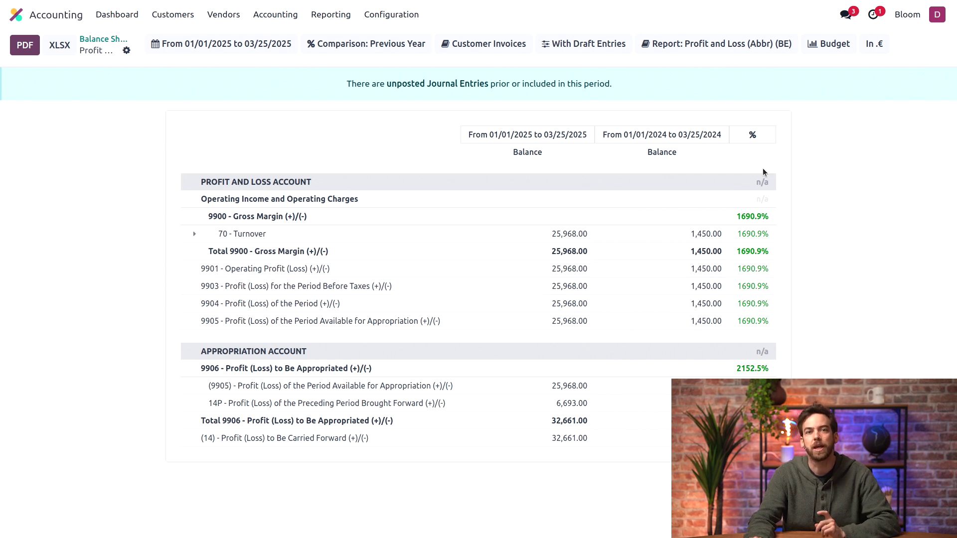
Add the Budget 2025 column, showing a Turnover budget of 46,124.94 at 56.3%.
{"action": "left_click", "coordinate": [827, 44]}
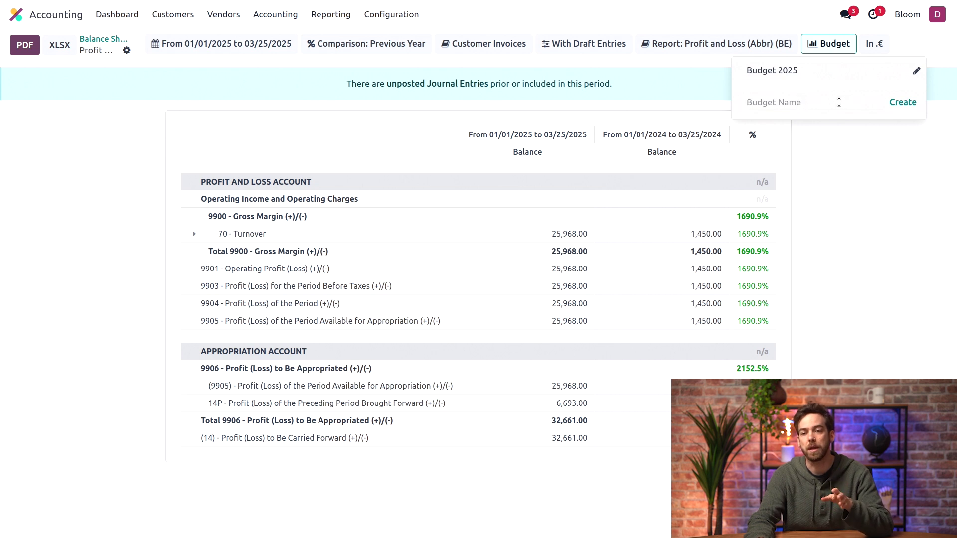
{"action": "left_click", "coordinate": [839, 103]}
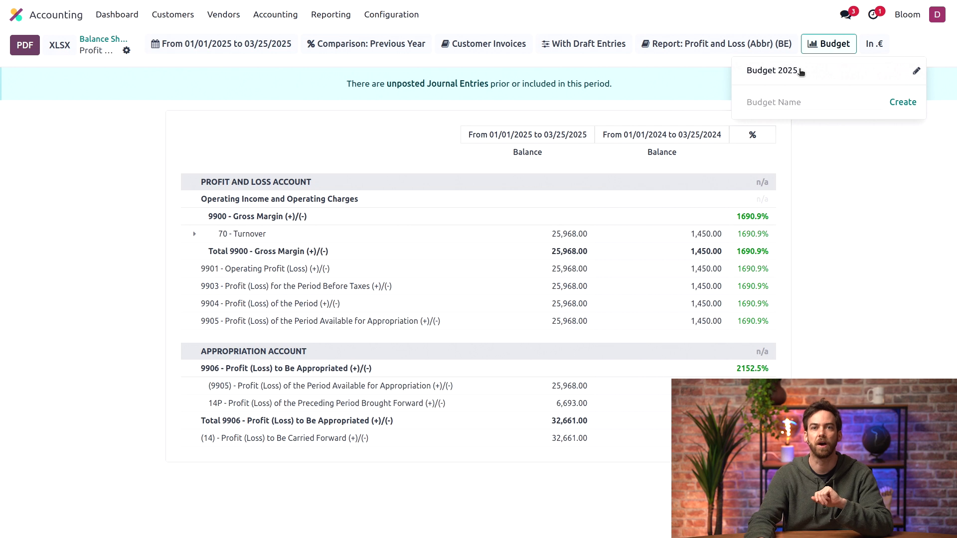
{"action": "left_click", "coordinate": [800, 71]}
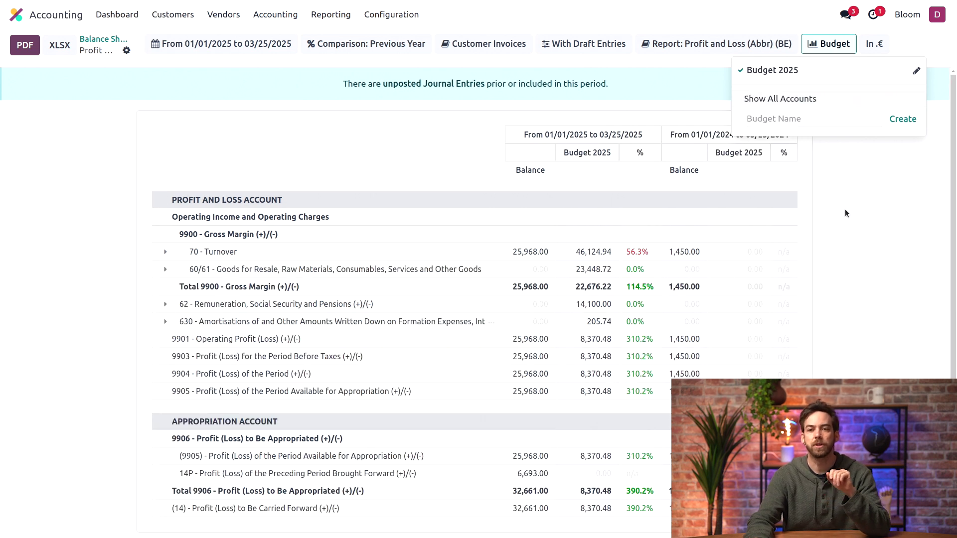
{"action": "left_click", "coordinate": [845, 213]}
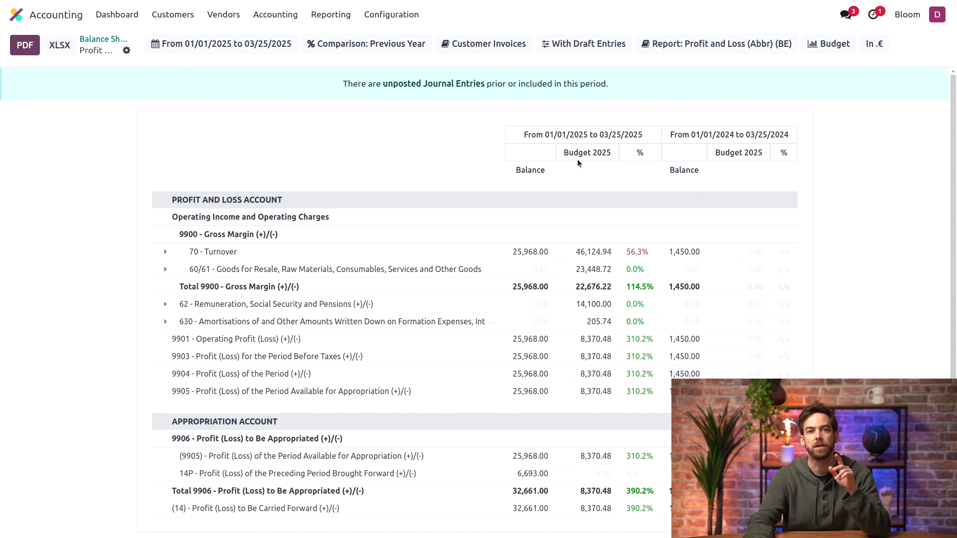
Report on the whole year 2025 across all journals instead of only Customer Invoices.
{"action": "left_click", "coordinate": [238, 45]}
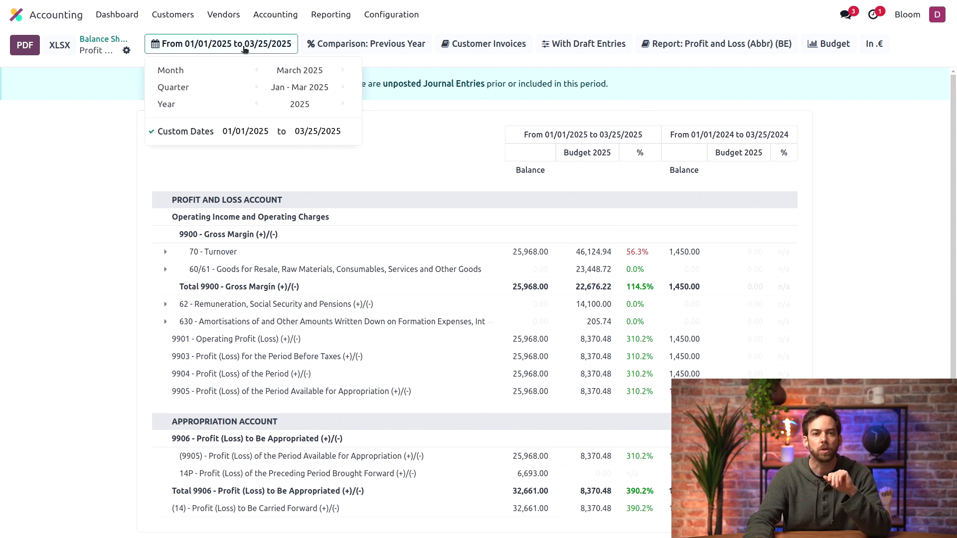
{"action": "left_click", "coordinate": [203, 106]}
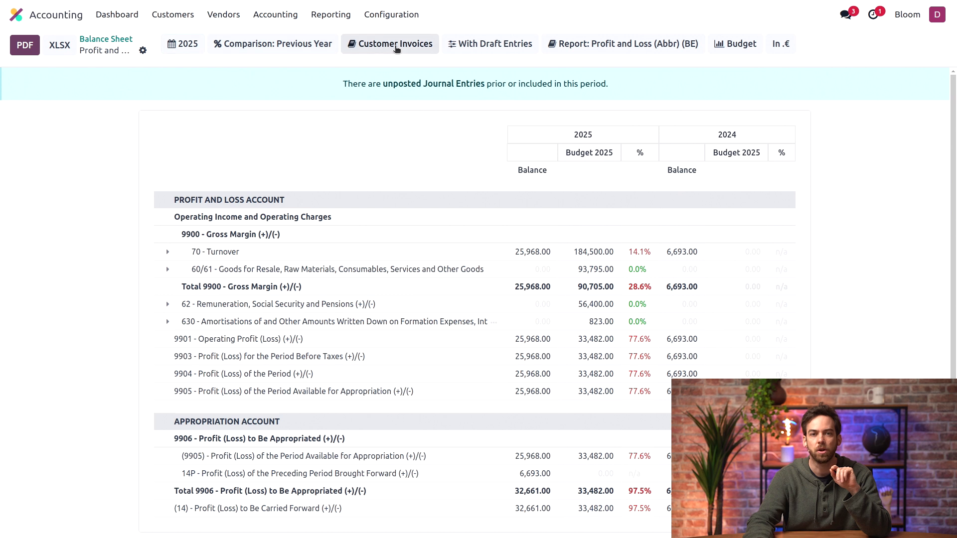
{"action": "left_click", "coordinate": [397, 49]}
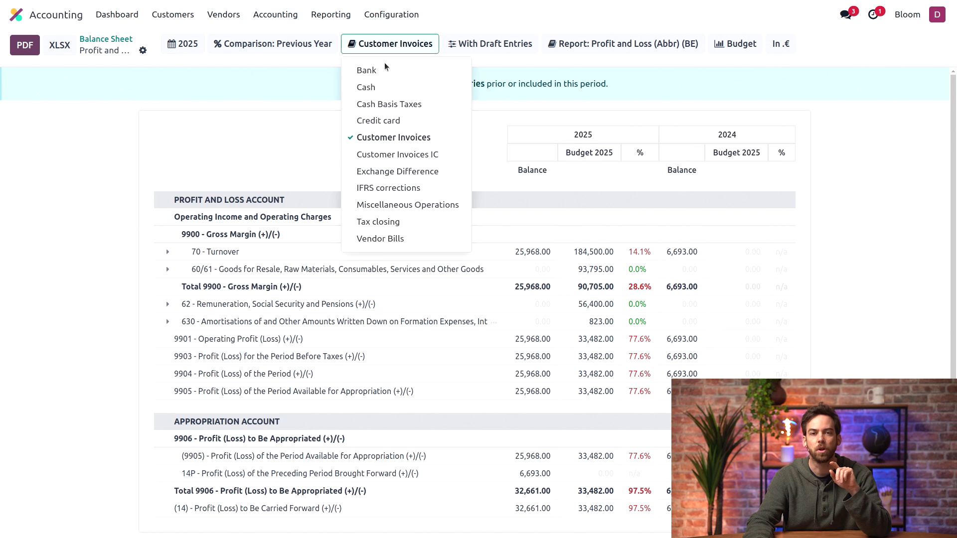
{"action": "left_click", "coordinate": [401, 139]}
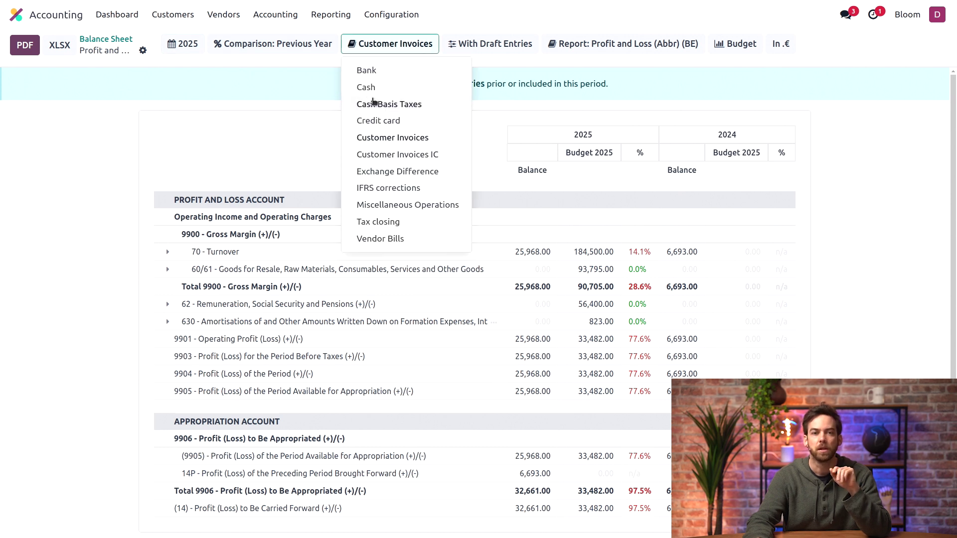
Remove the previous-year comparison and switch to the standard Profit and Loss layout.
{"action": "left_click", "coordinate": [308, 46]}
{"action": "left_click", "coordinate": [310, 71]}
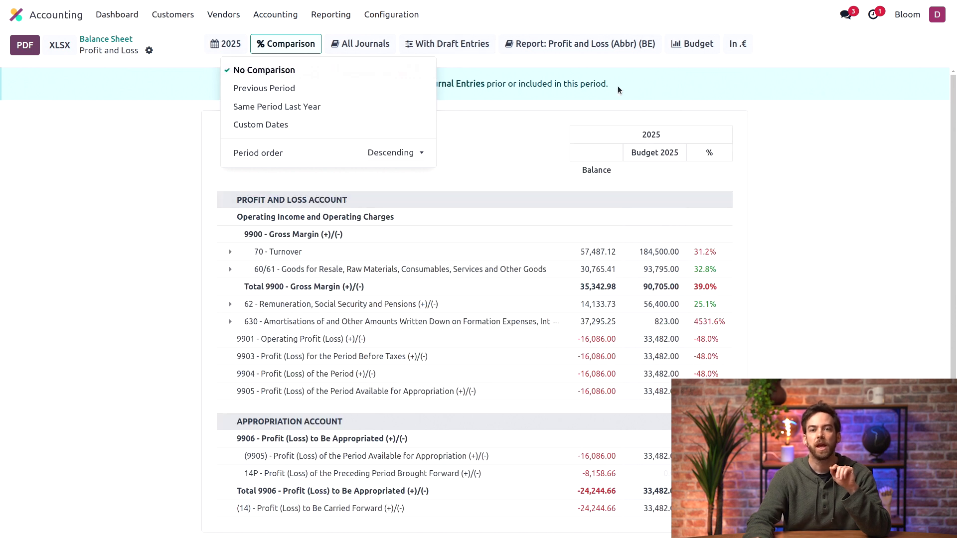
{"action": "left_click", "coordinate": [573, 46]}
{"action": "left_click", "coordinate": [571, 70]}
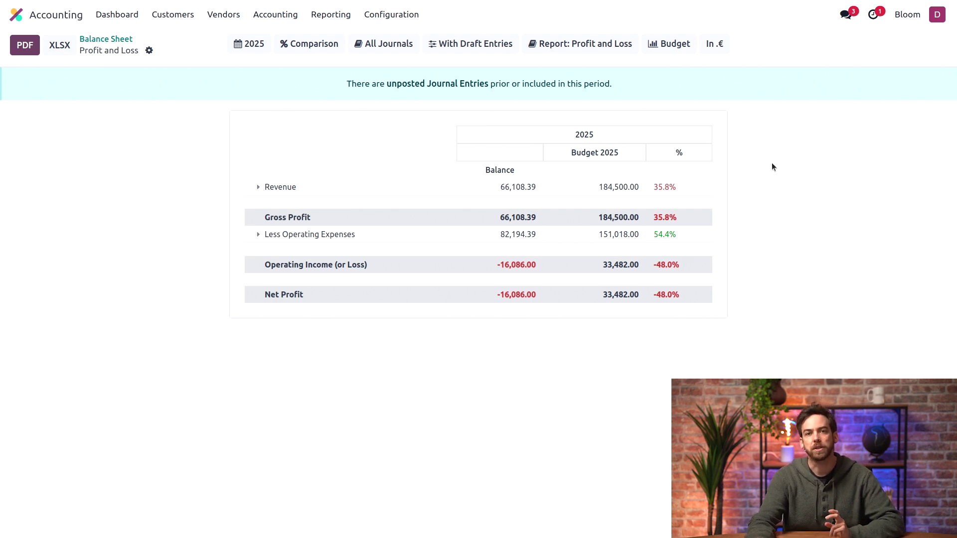
Expand Revenue into its account lines and limit the Profit and Loss to March 2025.
{"action": "left_click", "coordinate": [258, 188]}
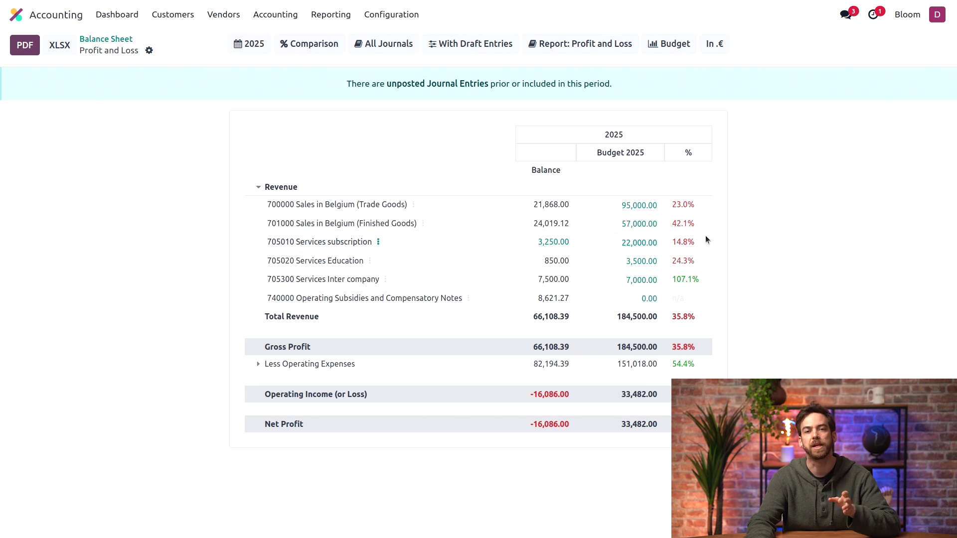
{"action": "left_click", "coordinate": [503, 46]}
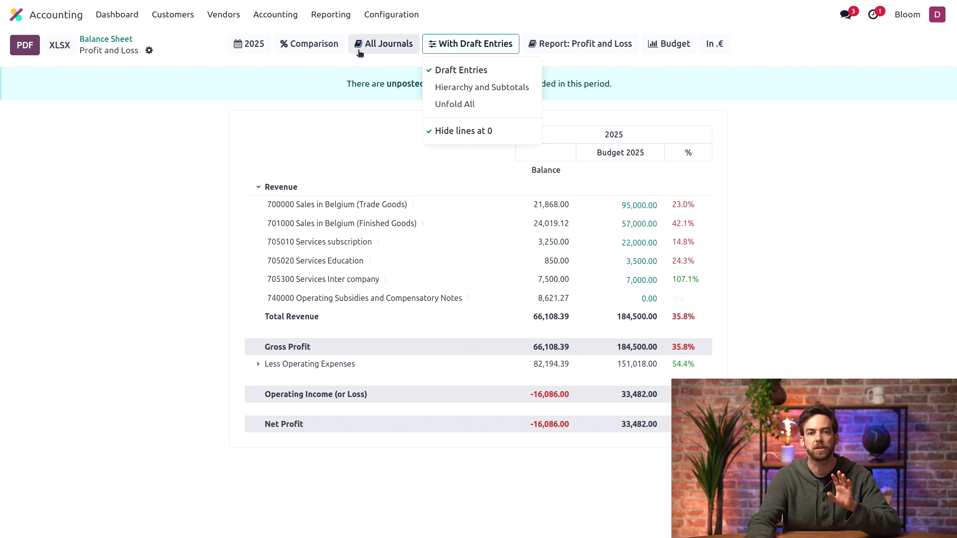
{"action": "left_click", "coordinate": [257, 49]}
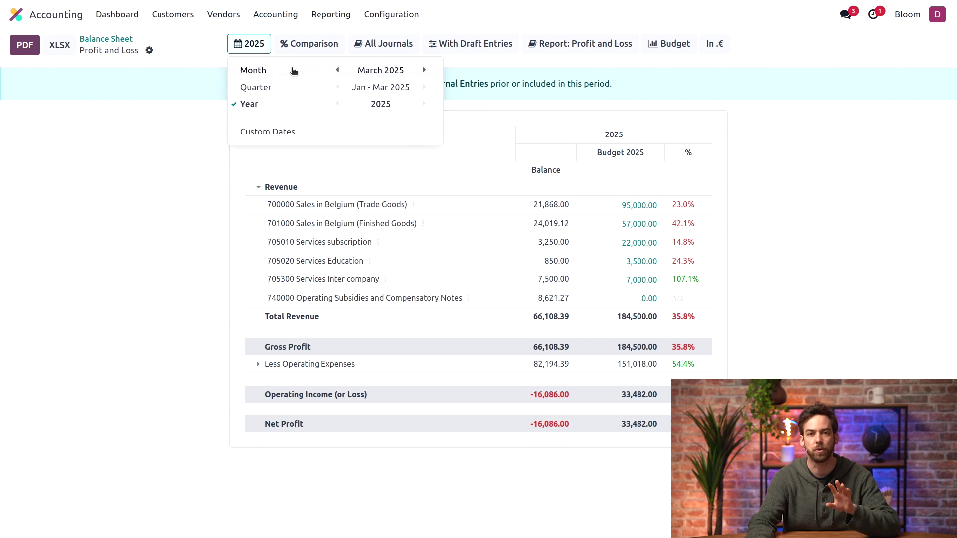
{"action": "left_click", "coordinate": [294, 70]}
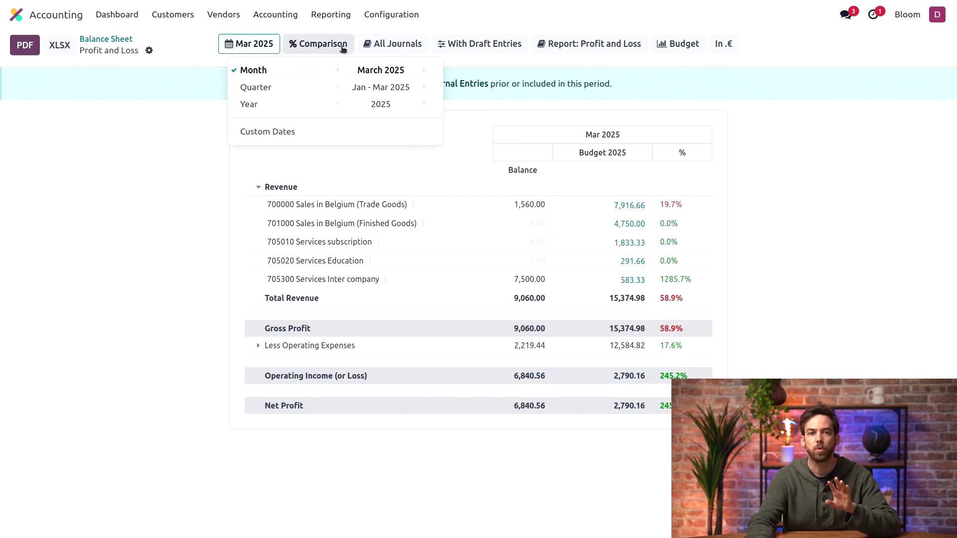
Compare with 2 previous periods, adding Feb 2025 and Jan 2025 columns.
{"action": "left_click", "coordinate": [350, 50]}
{"action": "left_click", "coordinate": [355, 90]}
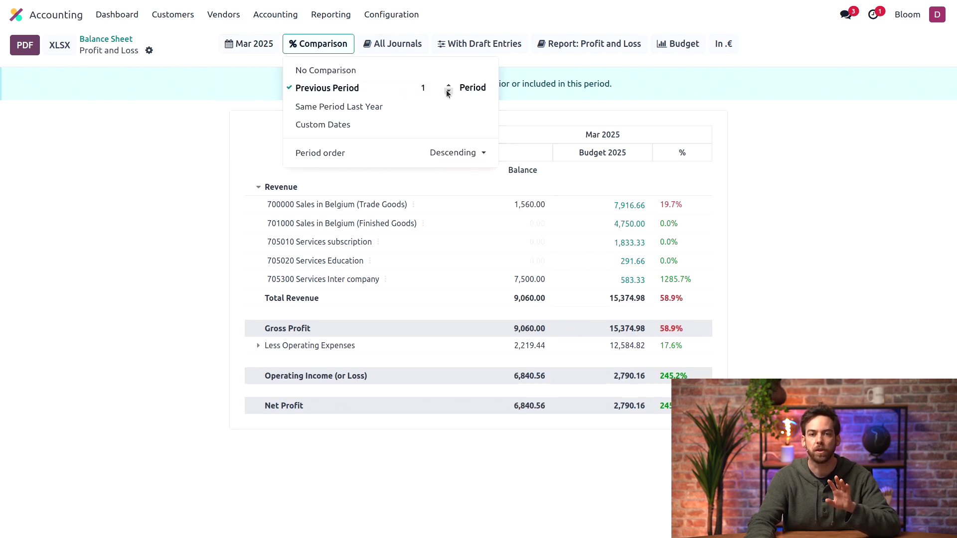
{"action": "left_click", "coordinate": [448, 85]}
{"action": "left_click", "coordinate": [815, 135]}
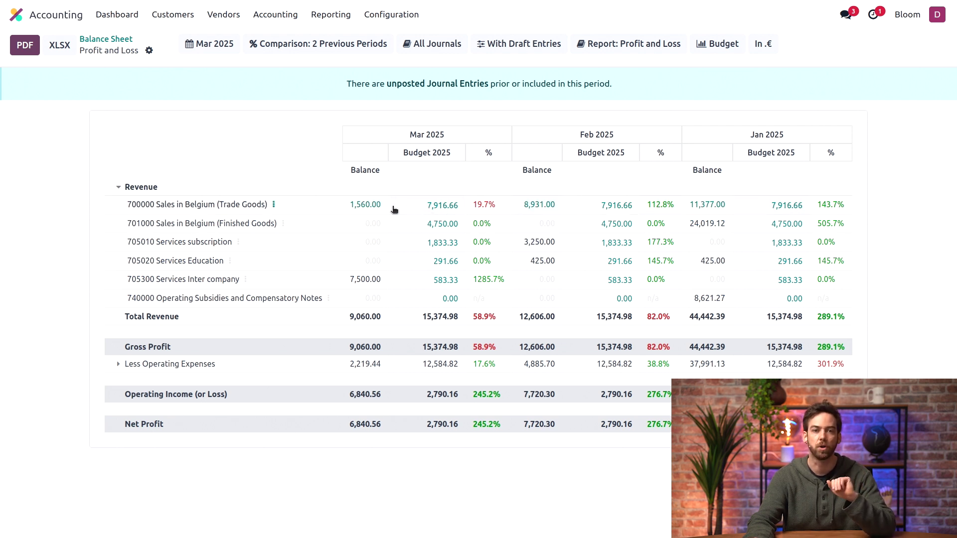
Replace the 7,916.66 March 2025 budget for account 700000 with 16,000.
{"action": "left_click", "coordinate": [420, 208]}
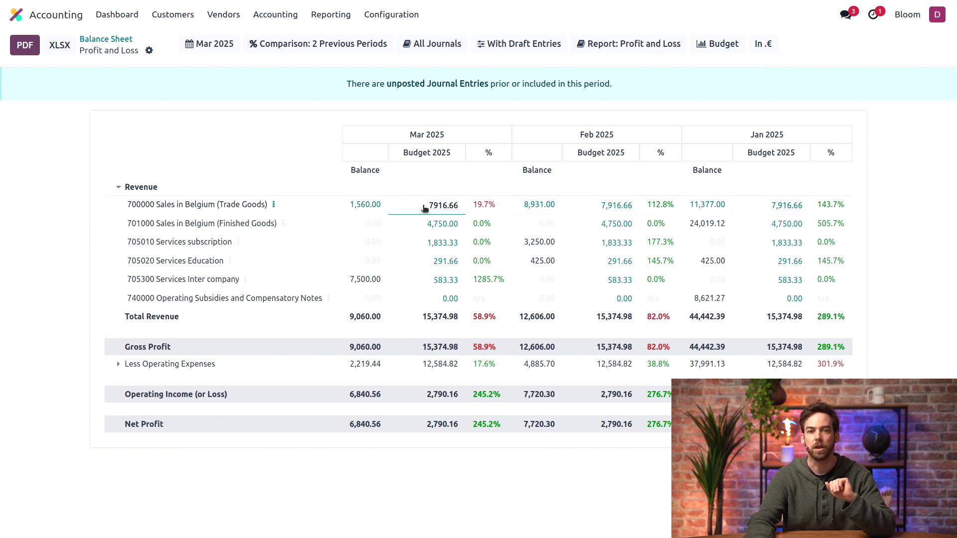
{"action": "double_click", "coordinate": [425, 209]}
{"action": "type", "text": "1"}
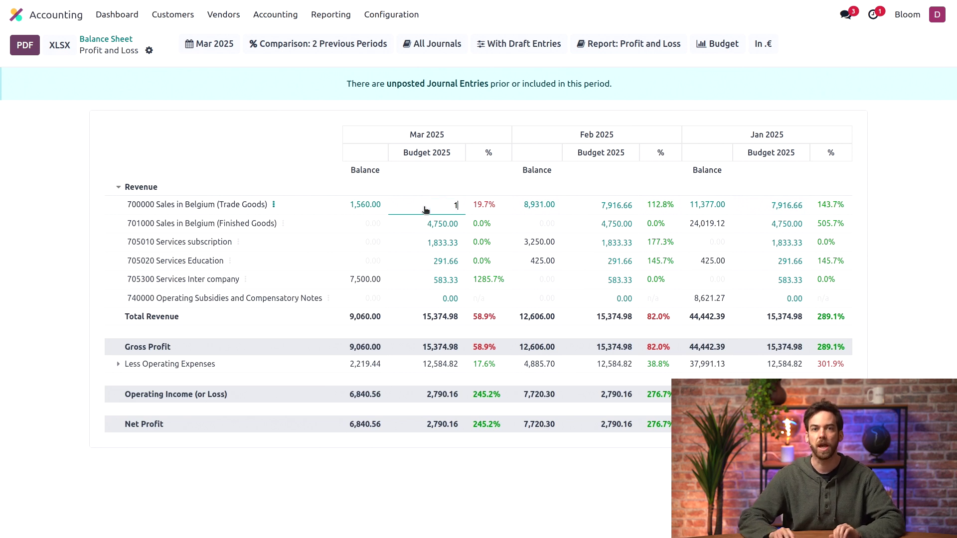
{"action": "type", "text": "6000"}
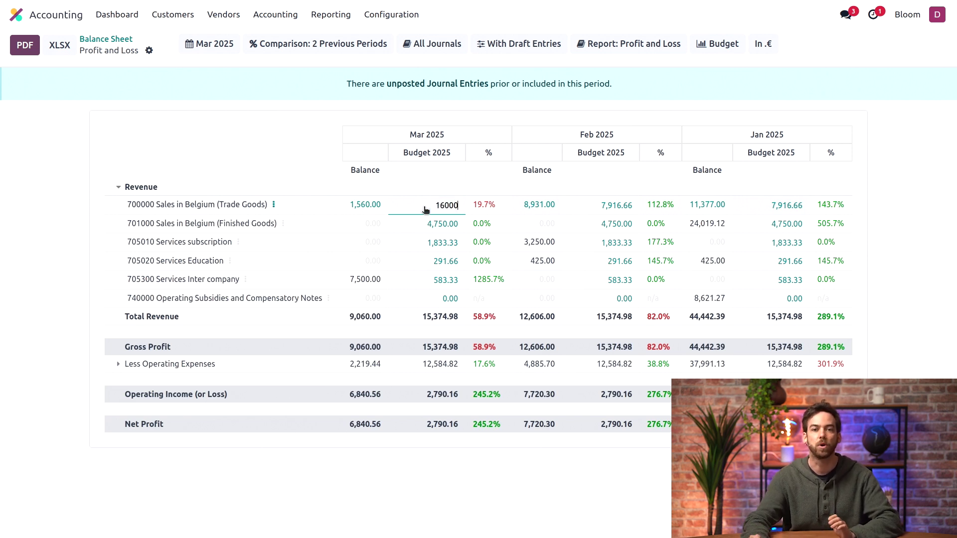
{"action": "key", "text": "Return"}
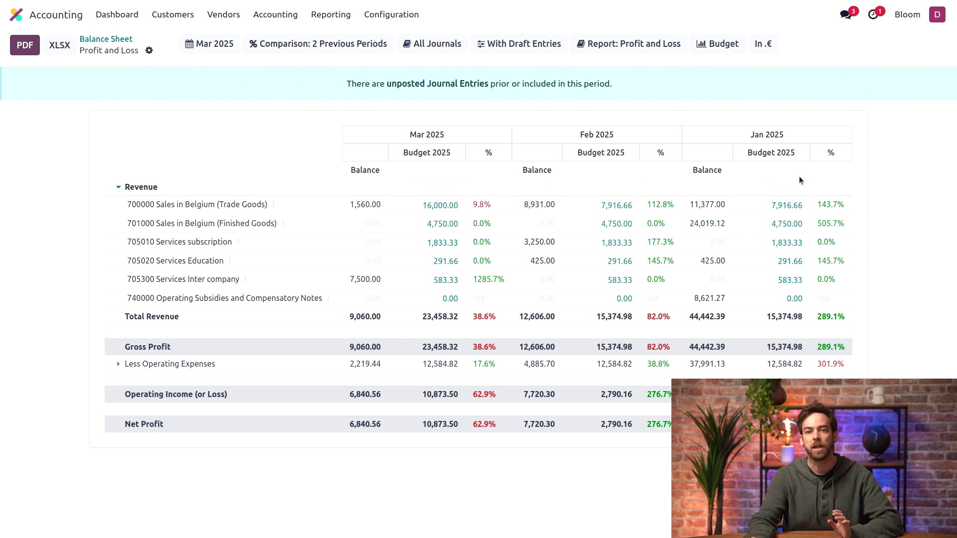
Turn off the previous-period comparison on the Profit and Loss report.
{"action": "left_click", "coordinate": [337, 44]}
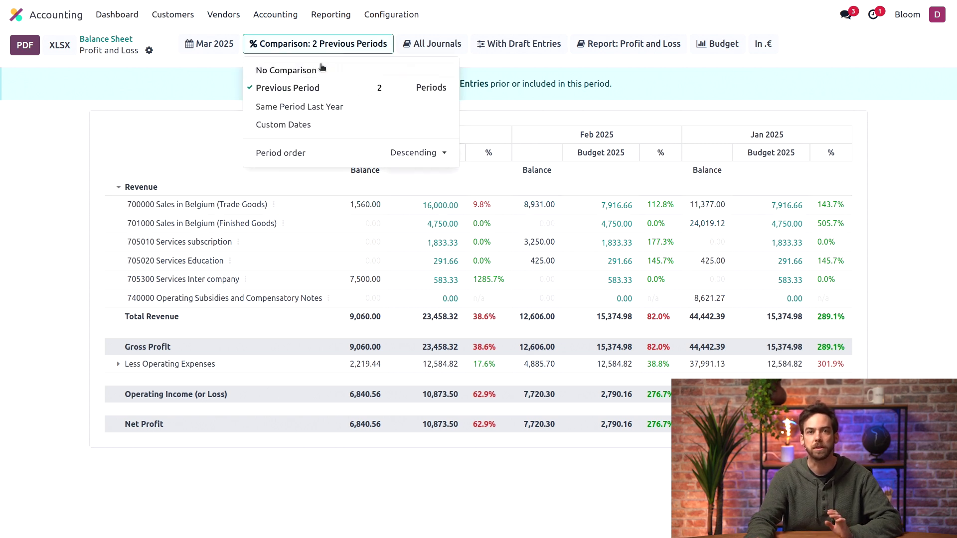
{"action": "left_click", "coordinate": [322, 69]}
{"action": "left_click", "coordinate": [823, 162]}
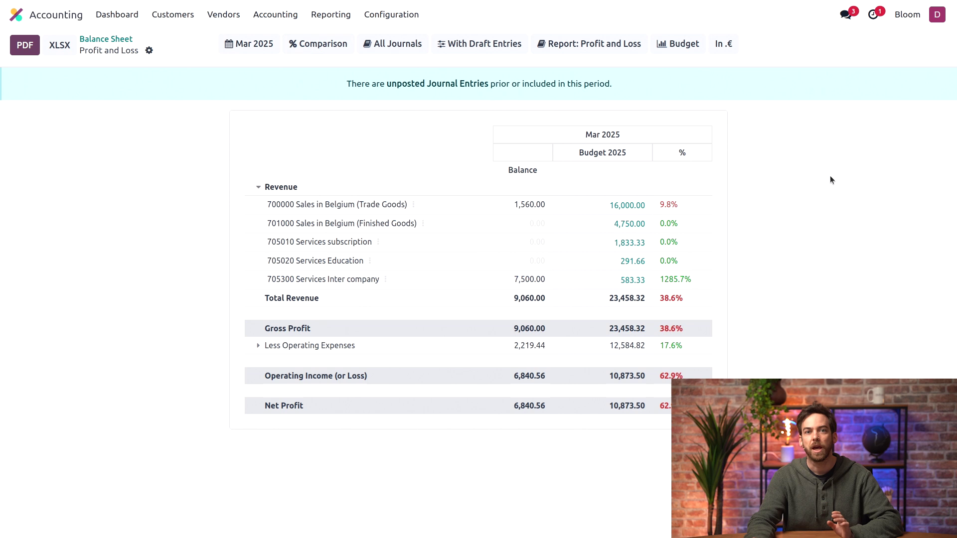
Switch the report period to the whole year 2025.
{"action": "left_click", "coordinate": [253, 43]}
{"action": "left_click", "coordinate": [269, 103]}
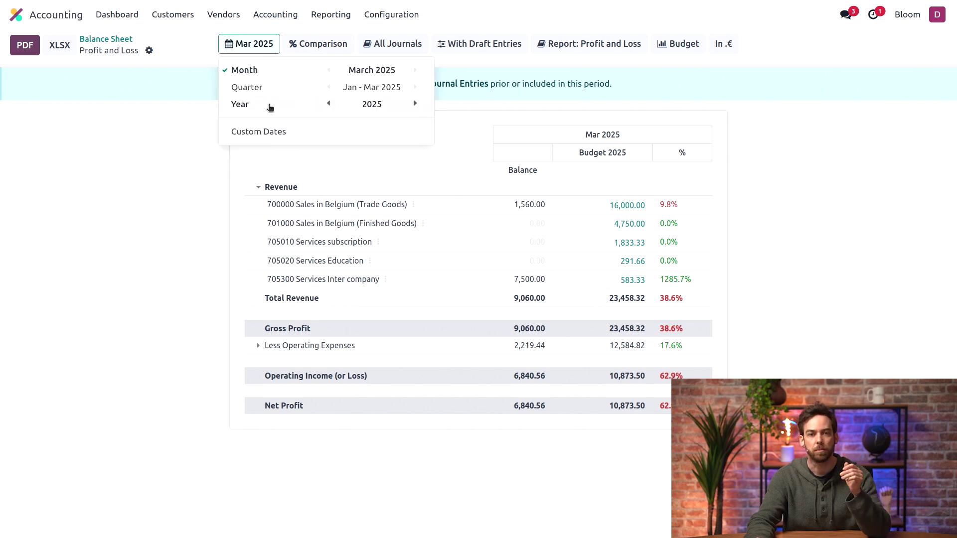
{"action": "left_click", "coordinate": [806, 152]}
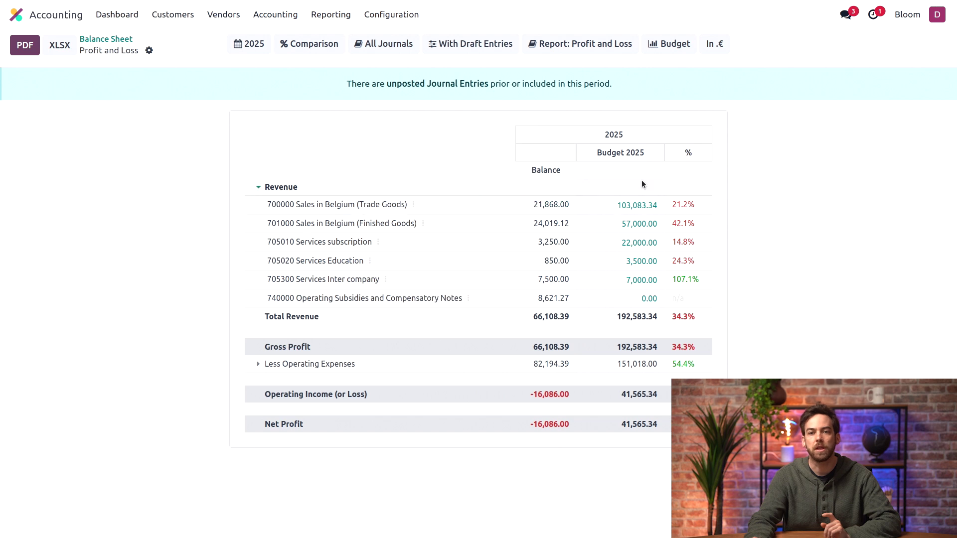
Open the Budget 2025 record to show its monthly budget items.
{"action": "left_click", "coordinate": [676, 45]}
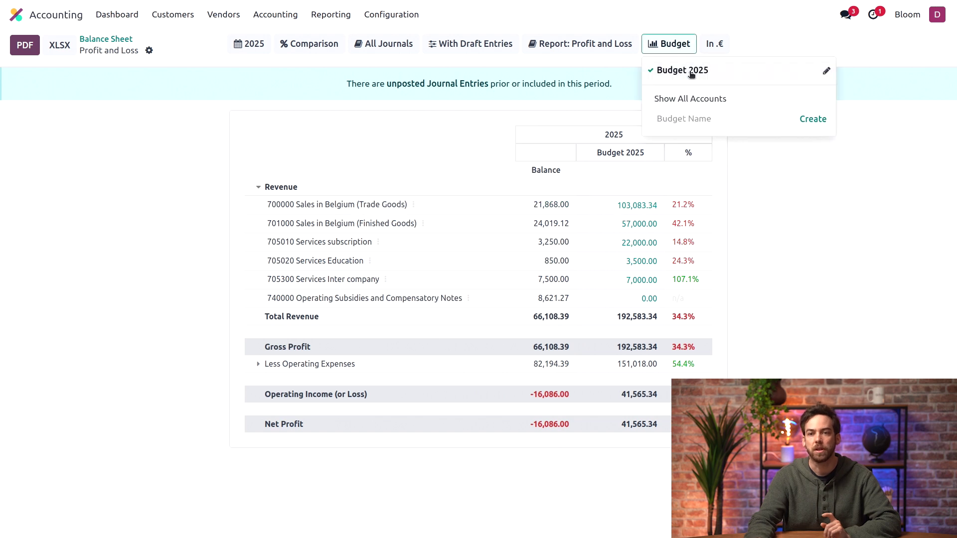
{"action": "left_click", "coordinate": [826, 73]}
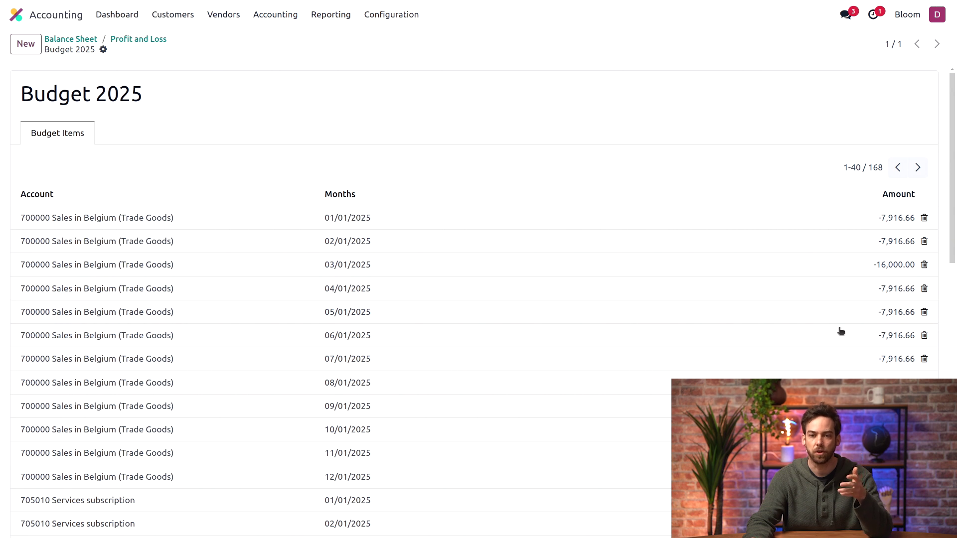
{"action": "scroll", "coordinate": [473, 299], "scroll_direction": "down", "scroll_amount": 2}
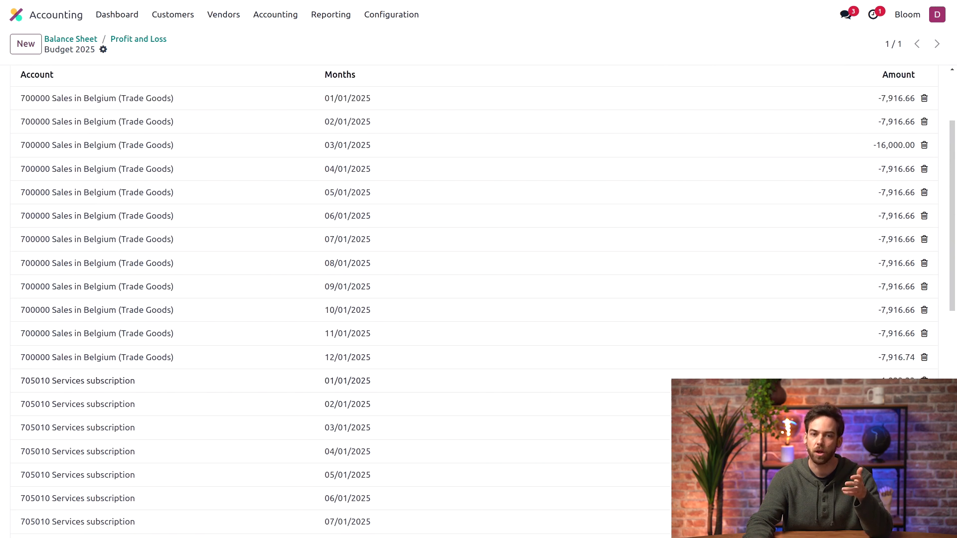
Delete two 705010 Services subscription budget rows, then discard all changes.
{"action": "left_click", "coordinate": [924, 381]}
{"action": "left_click", "coordinate": [924, 380]}
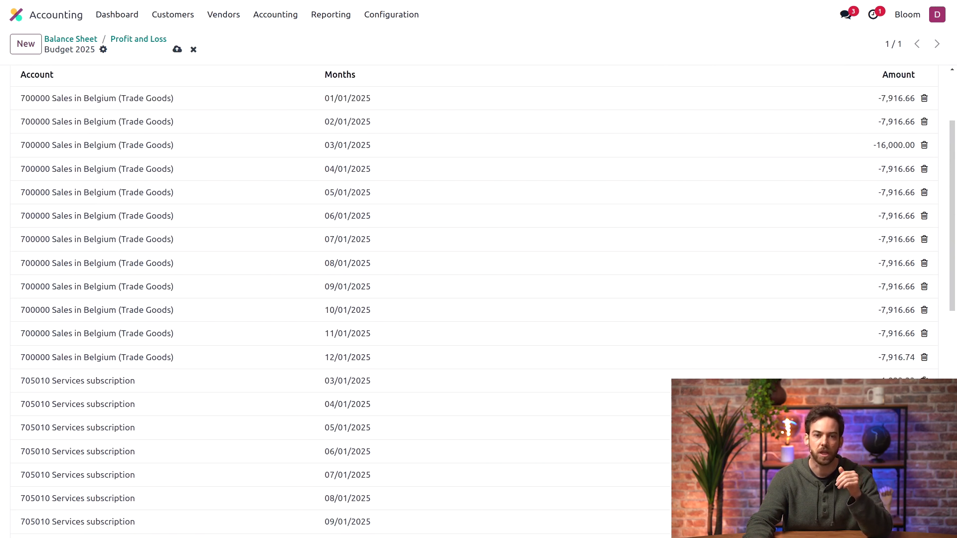
{"action": "scroll", "coordinate": [598, 292], "scroll_direction": "up", "scroll_amount": 2}
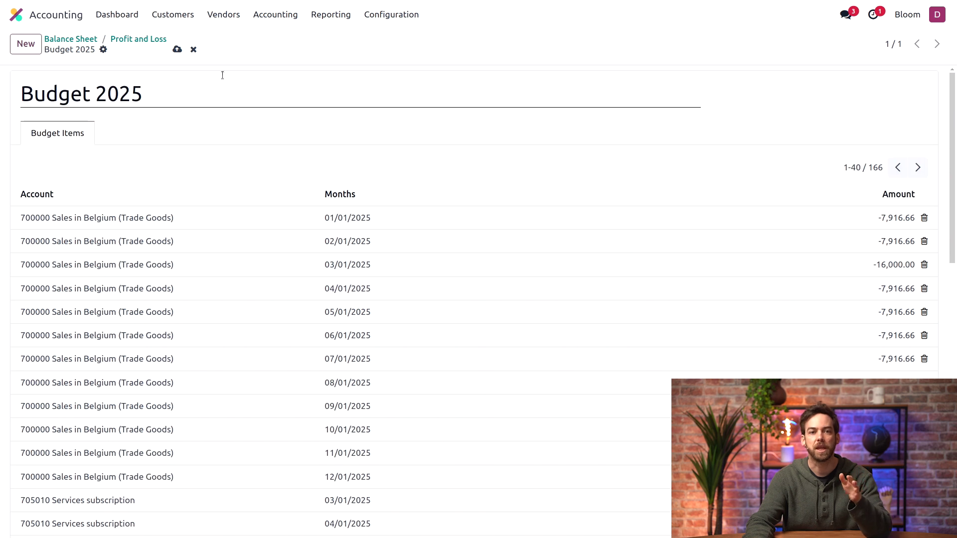
{"action": "left_click", "coordinate": [192, 51]}
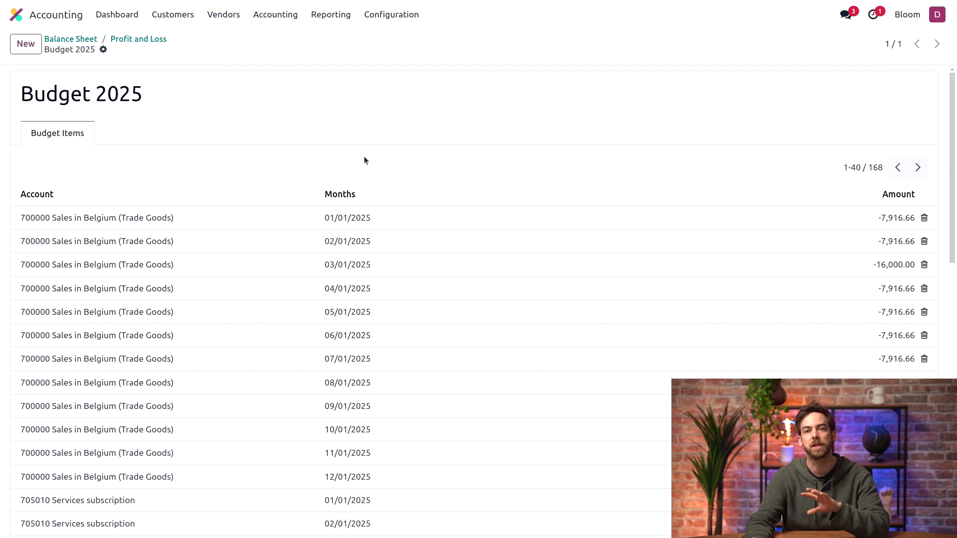
Open the General Ledger, expand 451000 VAT Payable, and view its journal items.
{"action": "left_click", "coordinate": [327, 16]}
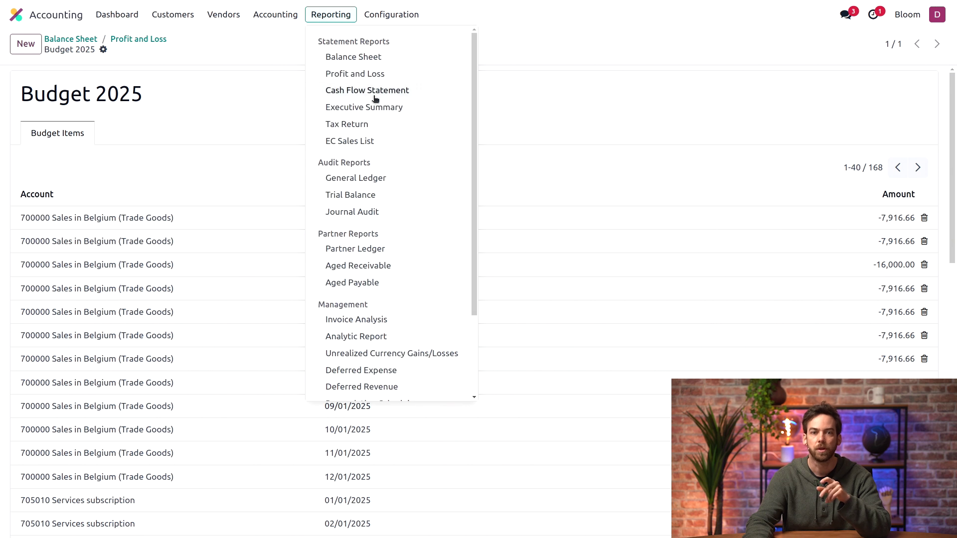
{"action": "left_click", "coordinate": [367, 178]}
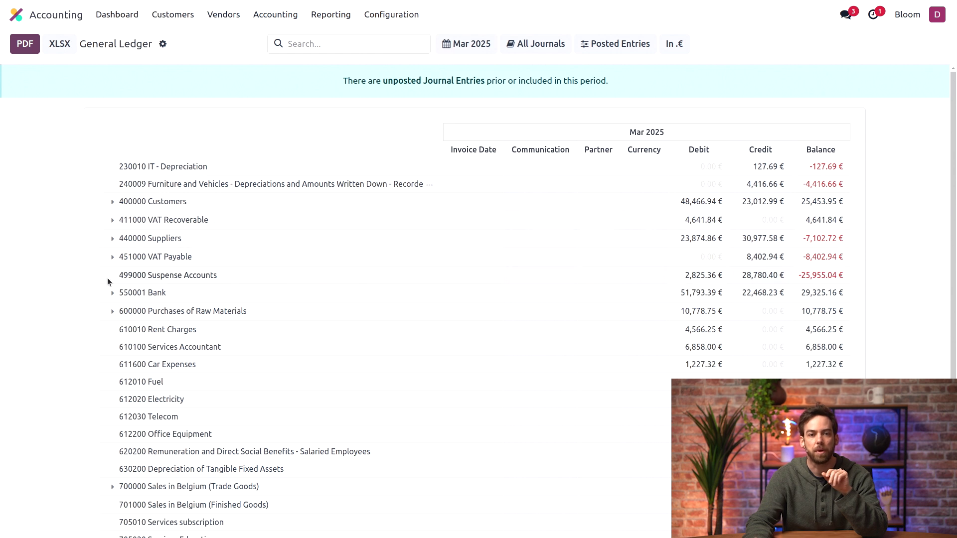
{"action": "left_click", "coordinate": [112, 258]}
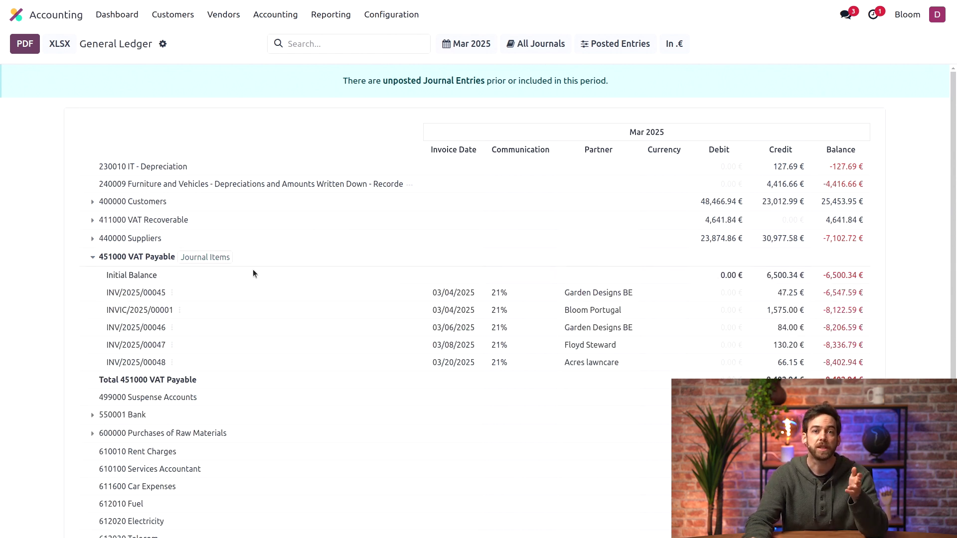
{"action": "left_click", "coordinate": [211, 258]}
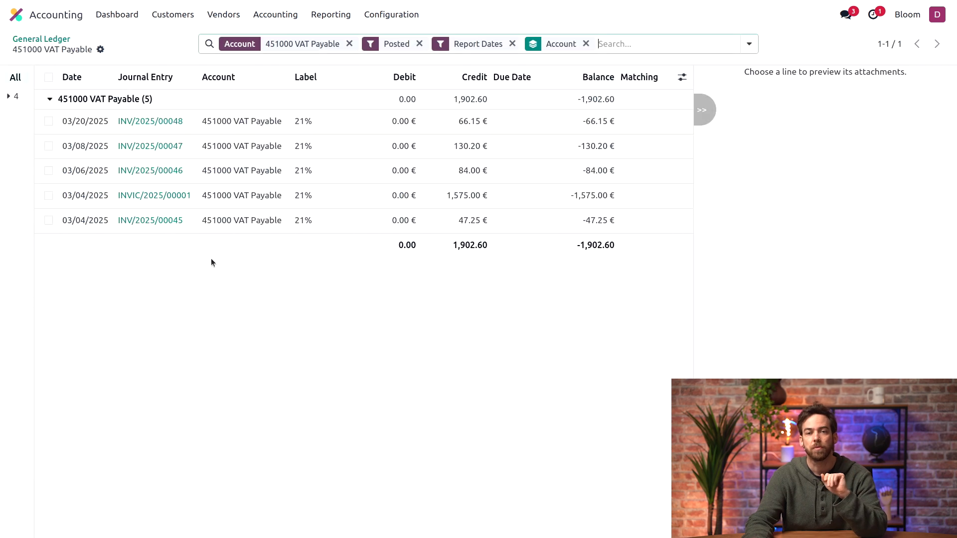
{"action": "left_click", "coordinate": [42, 39]}
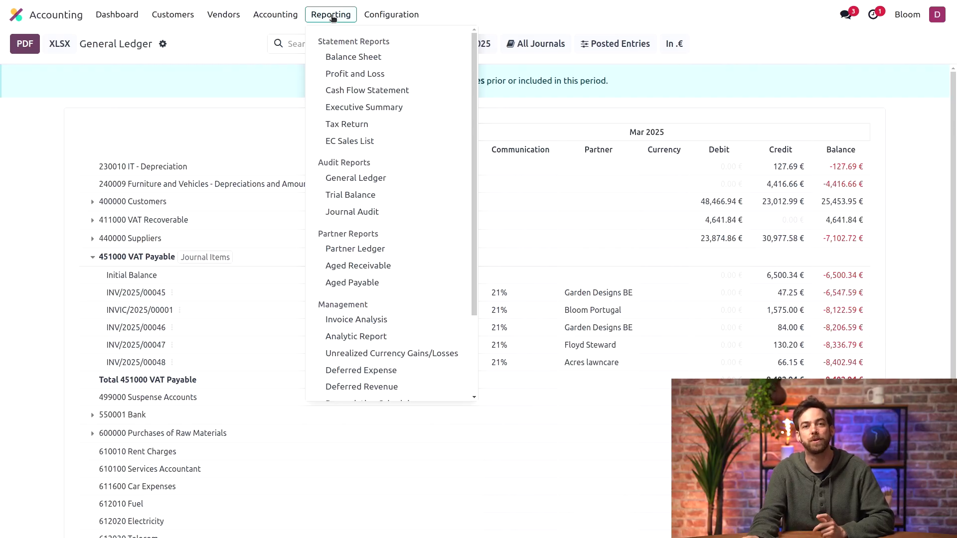
Close the stray accounting menu and show the General Ledger's extra options.
{"action": "mouse_move", "coordinate": [261, 20]}
{"action": "left_click", "coordinate": [43, 70]}
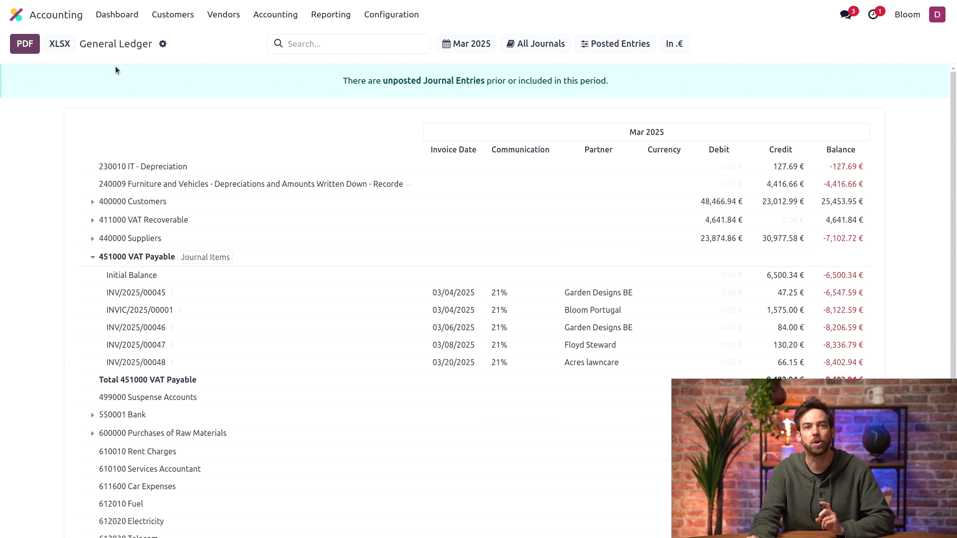
{"action": "left_click", "coordinate": [164, 45]}
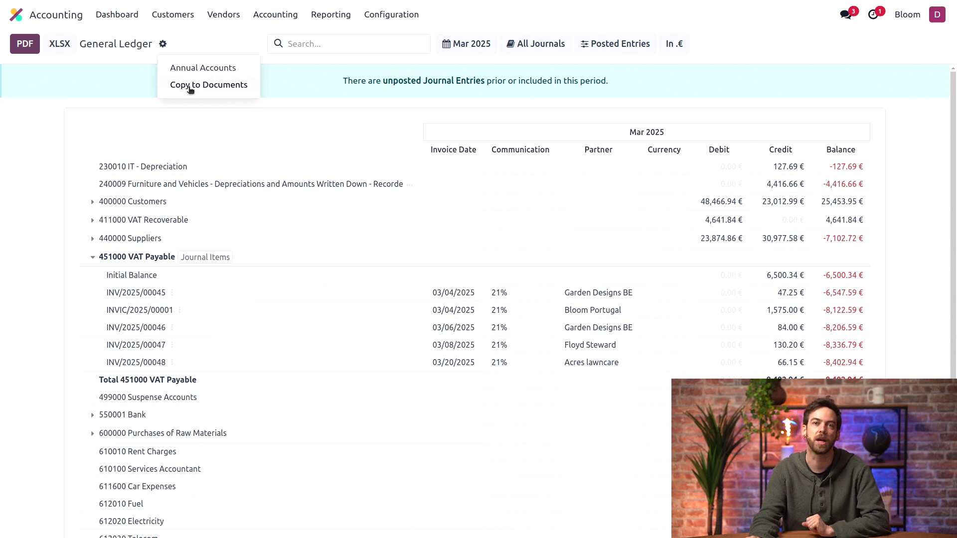
Open Journal Audit, expand Customer Invoices, and inspect the 400000 Customers journal items.
{"action": "left_click", "coordinate": [331, 15]}
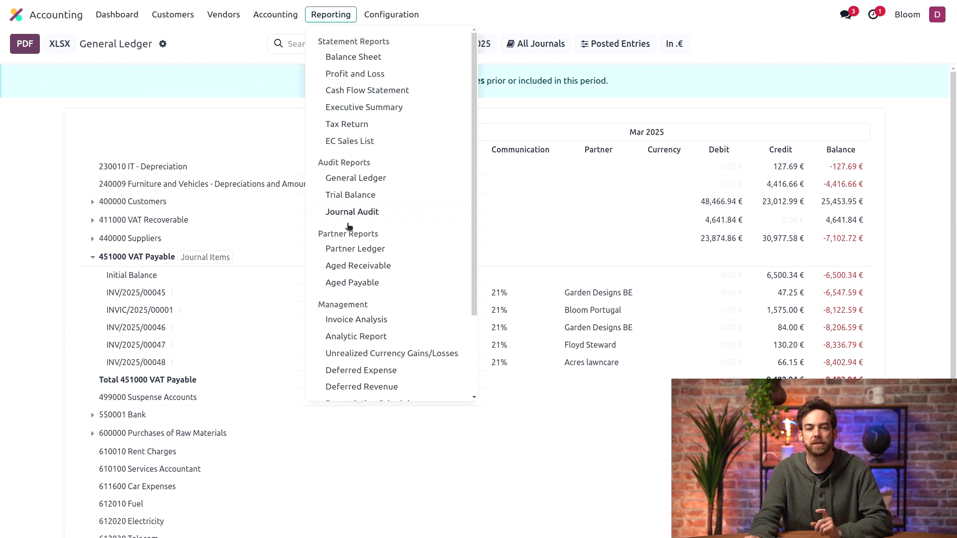
{"action": "left_click", "coordinate": [374, 213]}
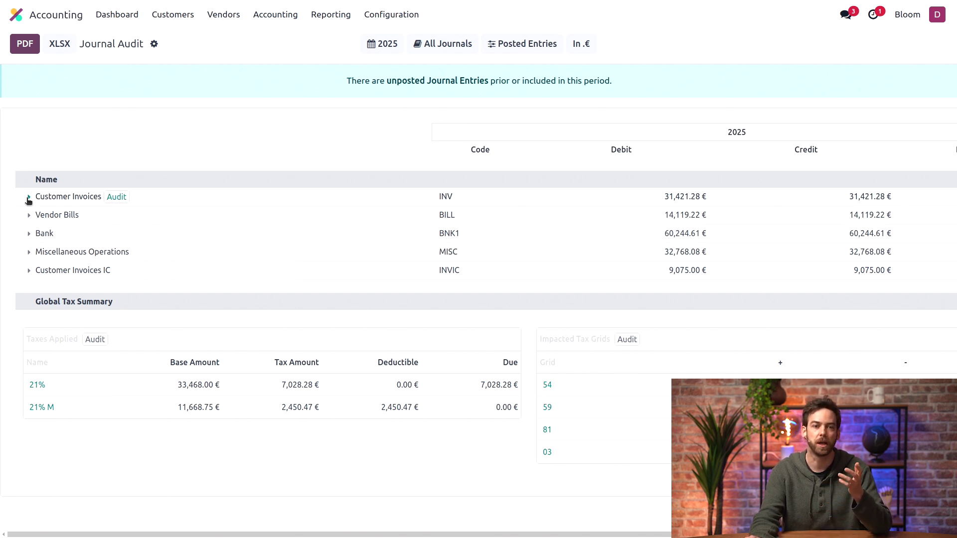
{"action": "left_click", "coordinate": [28, 198]}
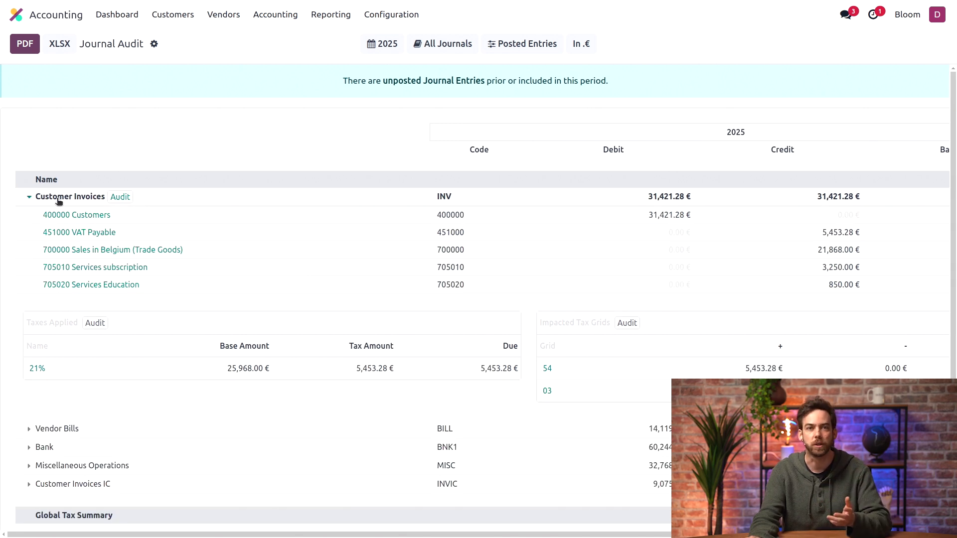
{"action": "left_click", "coordinate": [97, 219]}
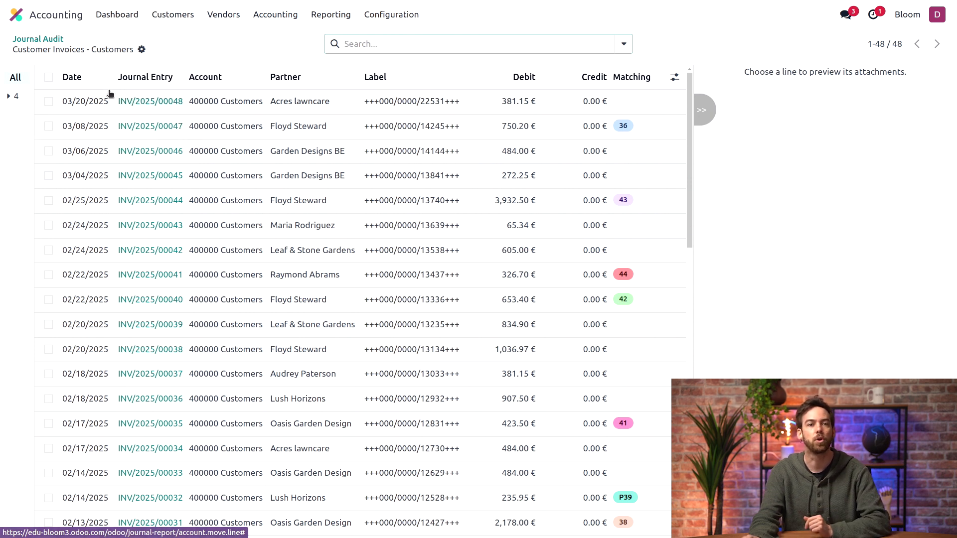
{"action": "left_click", "coordinate": [49, 39]}
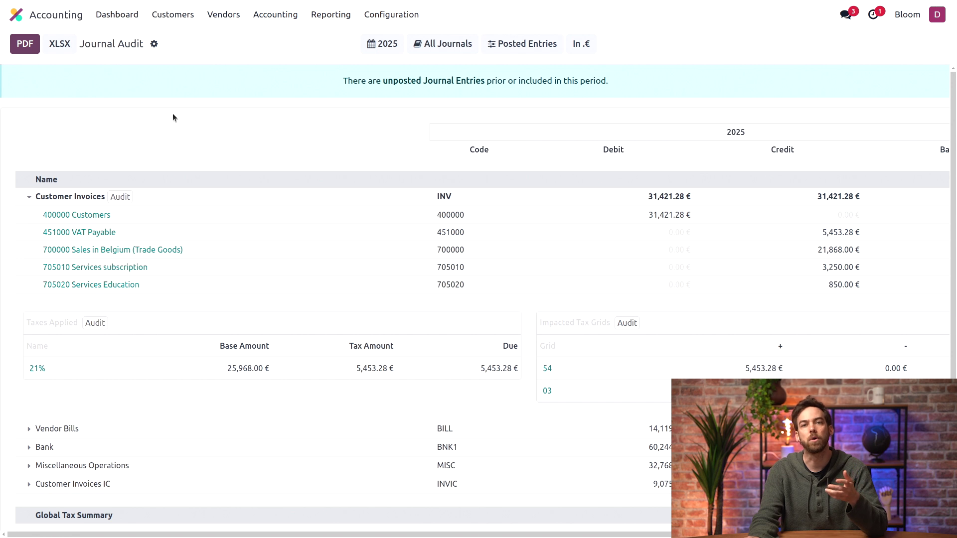
Audit Taxes Applied from the Global Tax Summary and expand the 700000 Sales in Belgium group.
{"action": "scroll", "coordinate": [211, 126], "scroll_direction": "down", "scroll_amount": 4}
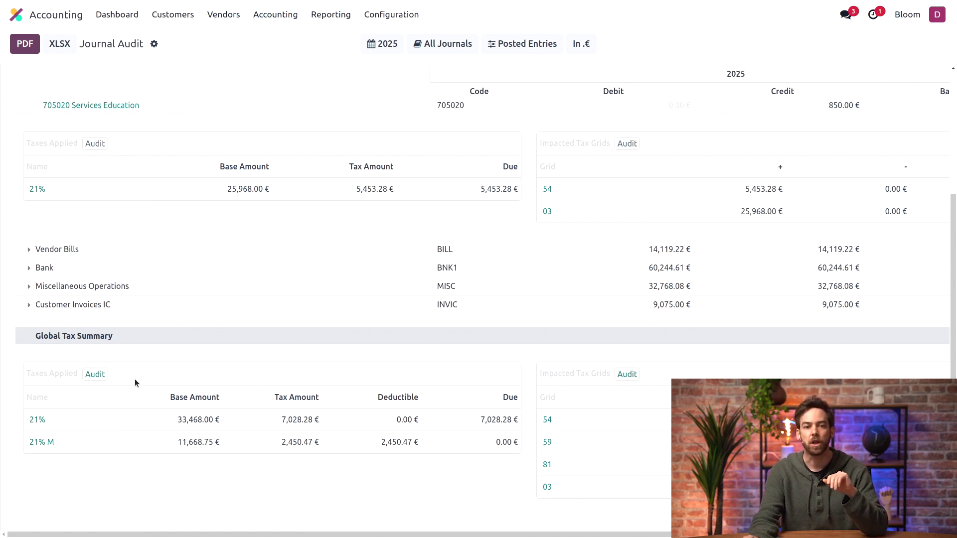
{"action": "left_click", "coordinate": [95, 375]}
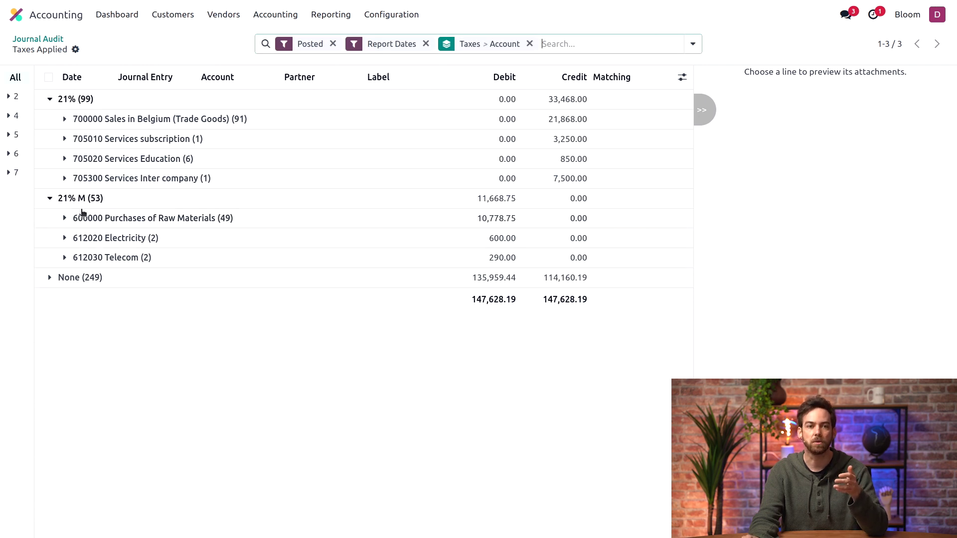
{"action": "left_click", "coordinate": [64, 119]}
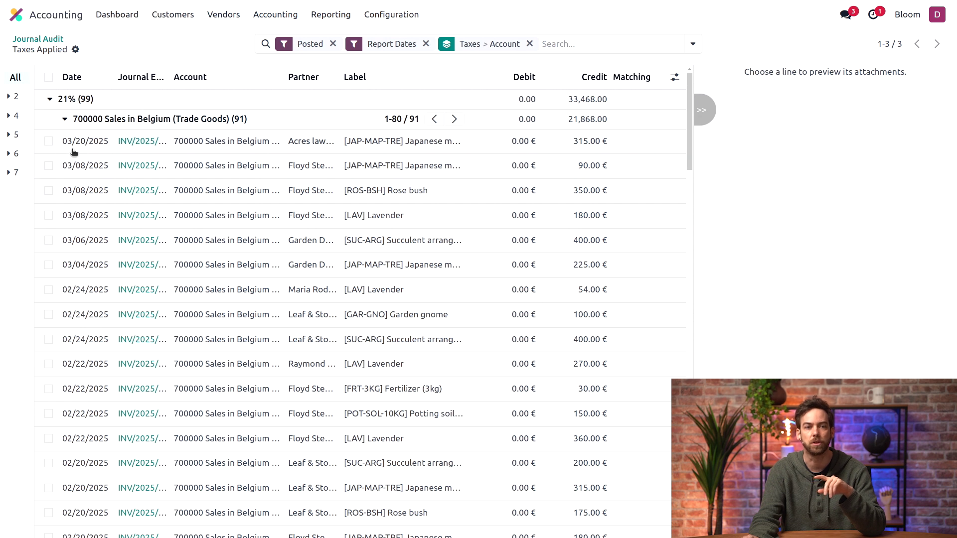
Set the 03/20/2025 and 03/08/2025 items' account to 701000 Sales in Belgium (Finished Goods).
{"action": "left_click", "coordinate": [48, 141]}
{"action": "left_click", "coordinate": [49, 165]}
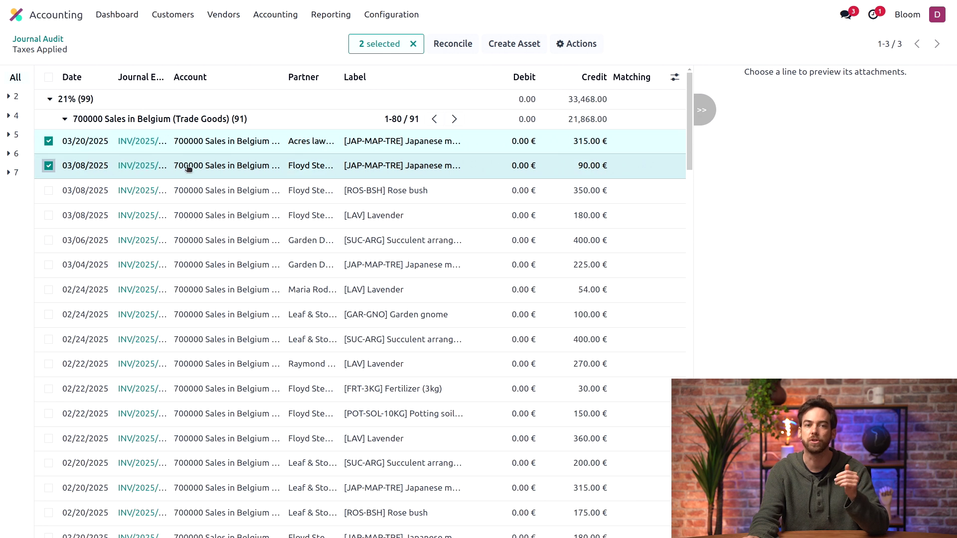
{"action": "left_click", "coordinate": [227, 142]}
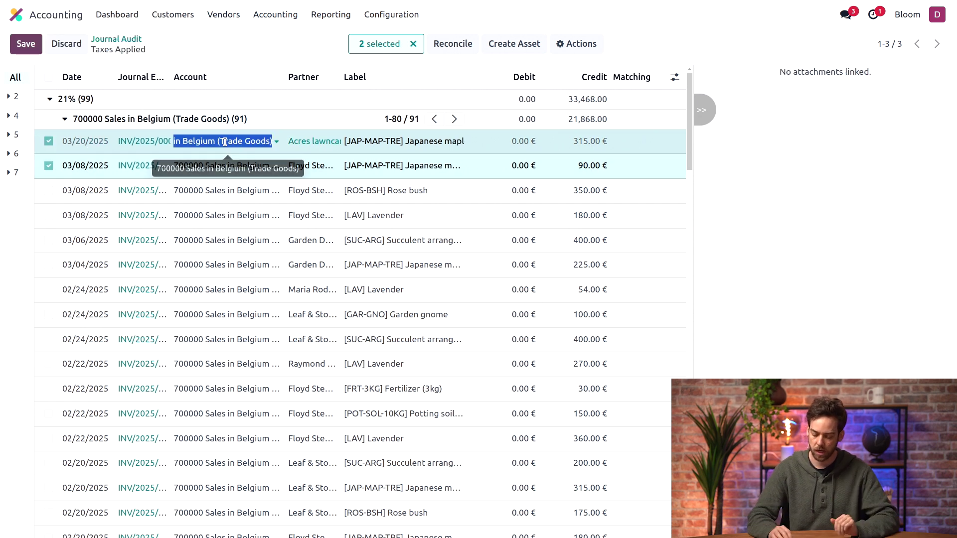
{"action": "type", "text": "71"}
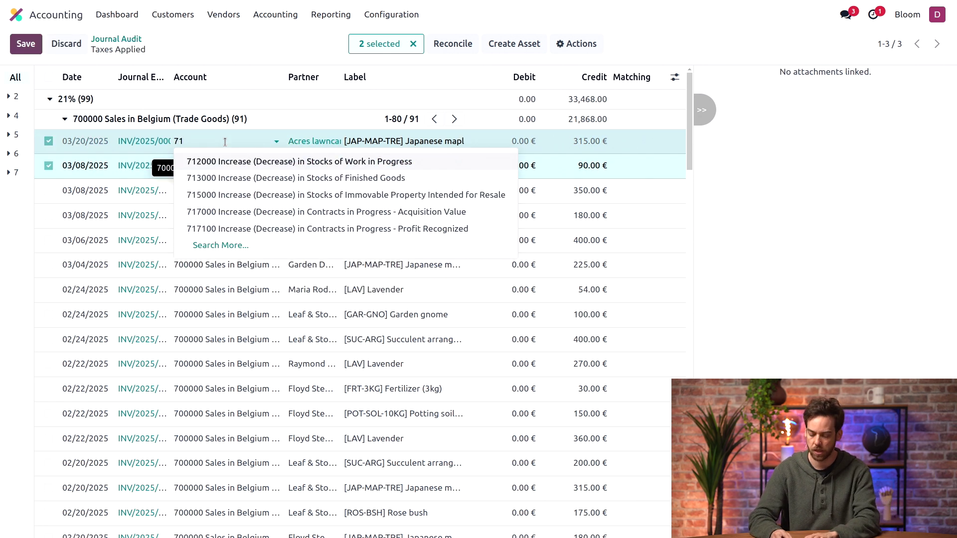
{"action": "key", "text": "BackSpace"}
{"action": "type", "text": "01"}
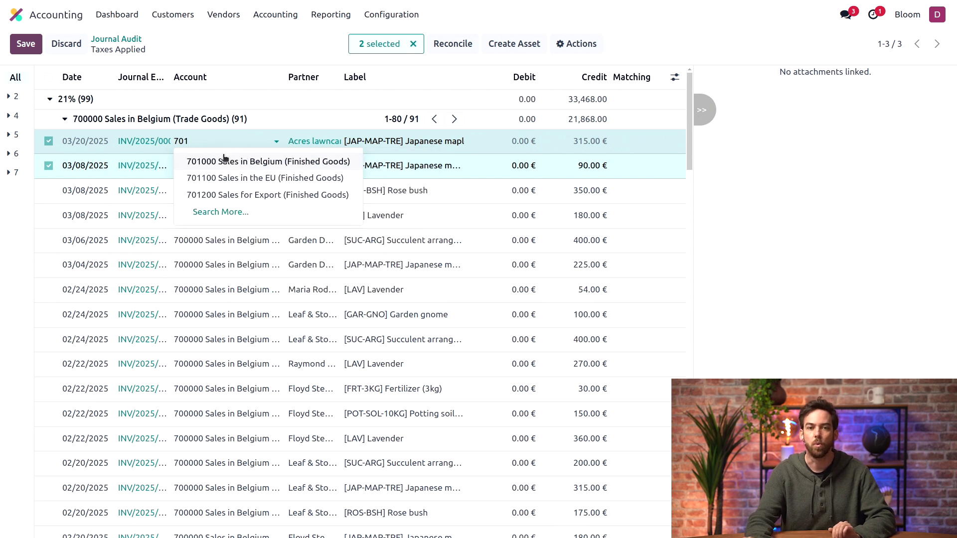
{"action": "left_click", "coordinate": [253, 162]}
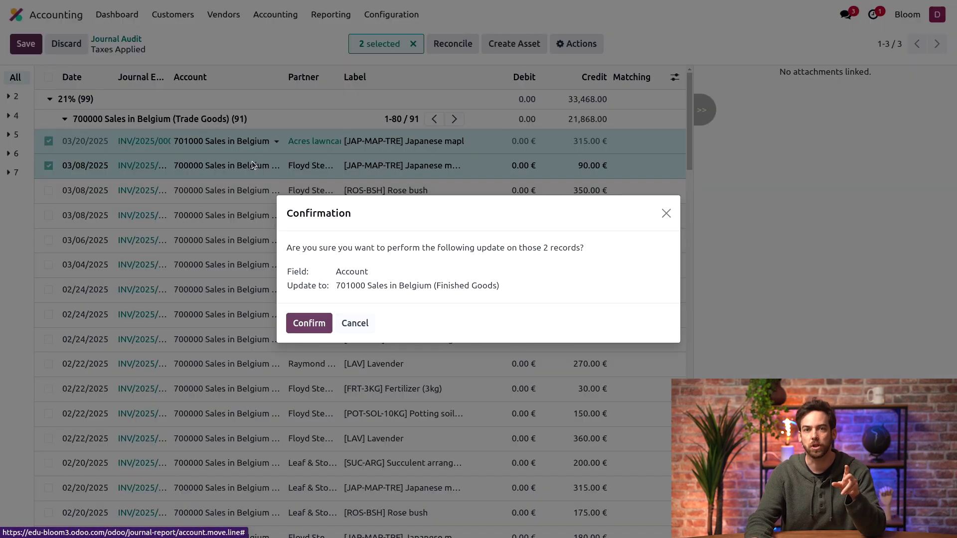
{"action": "left_click", "coordinate": [312, 324]}
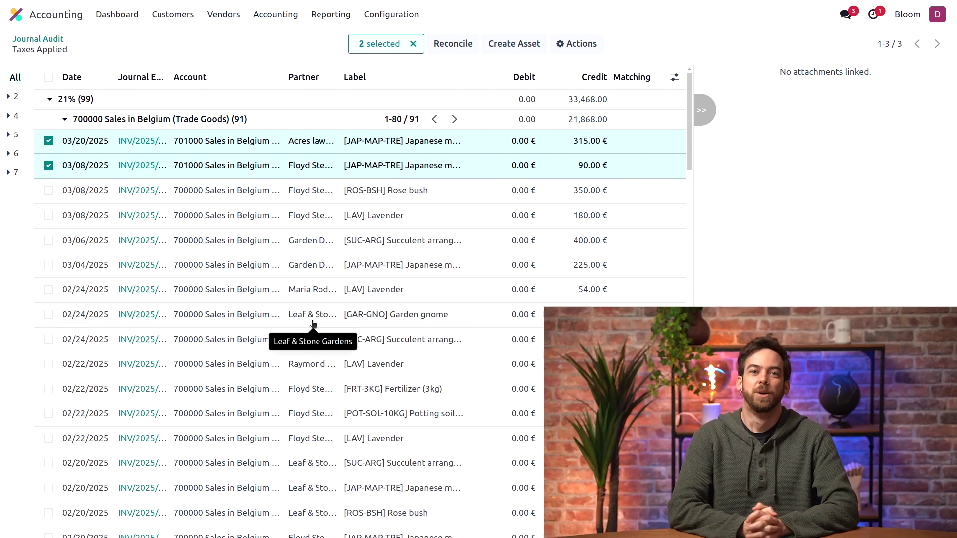